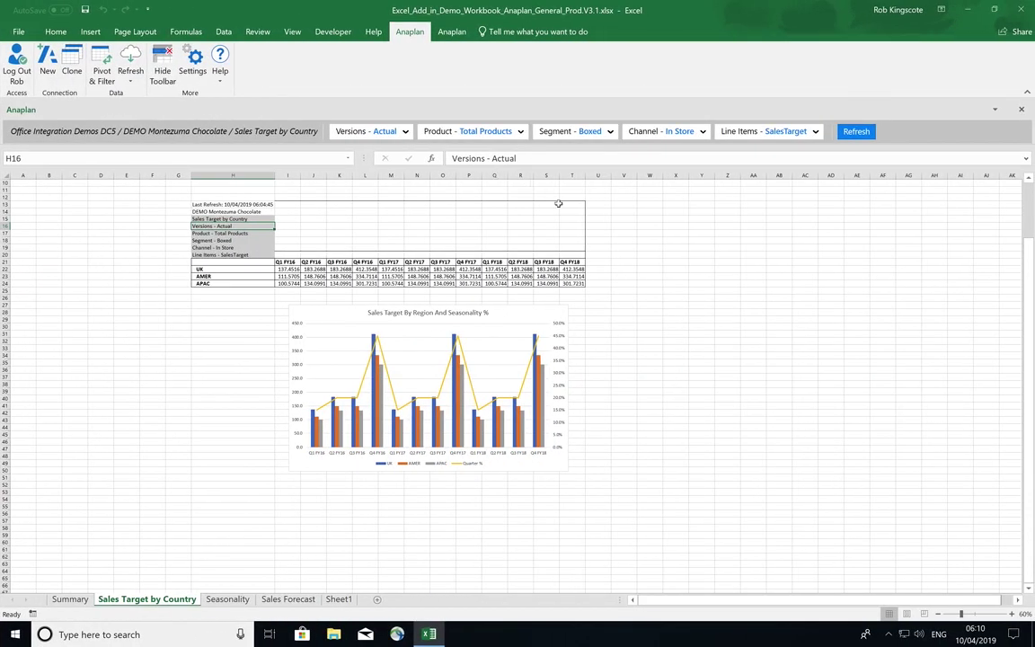
Step: Refresh the workbook's Sales Target by Country and Seasonality connections, leaving Sales Forecast out
left_click(599, 267)
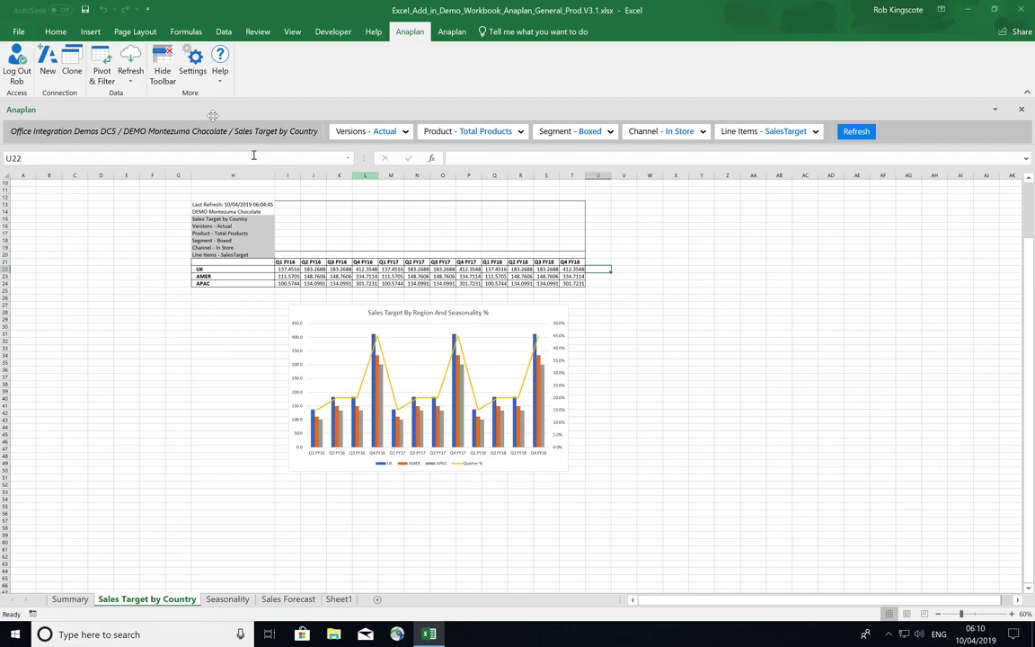
left_click(128, 82)
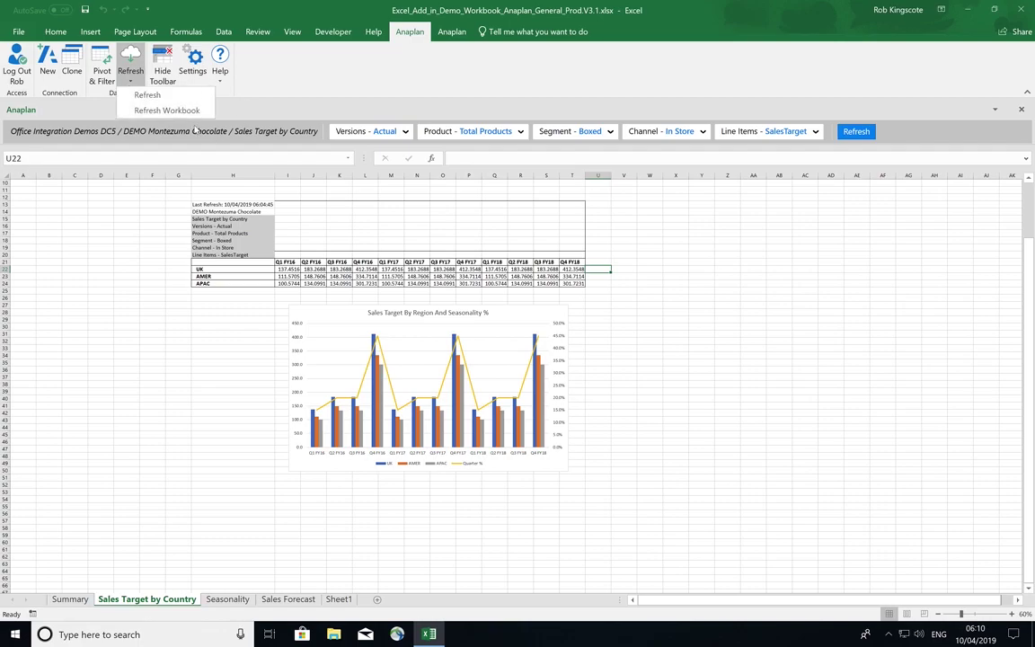
left_click(150, 108)
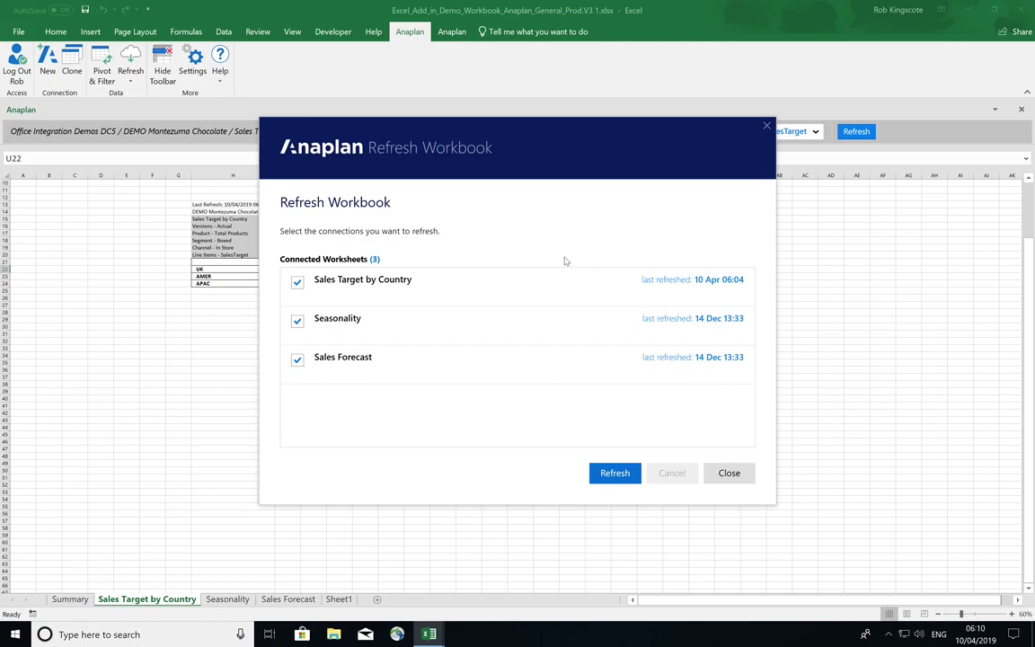
left_click(297, 360)
left_click(615, 481)
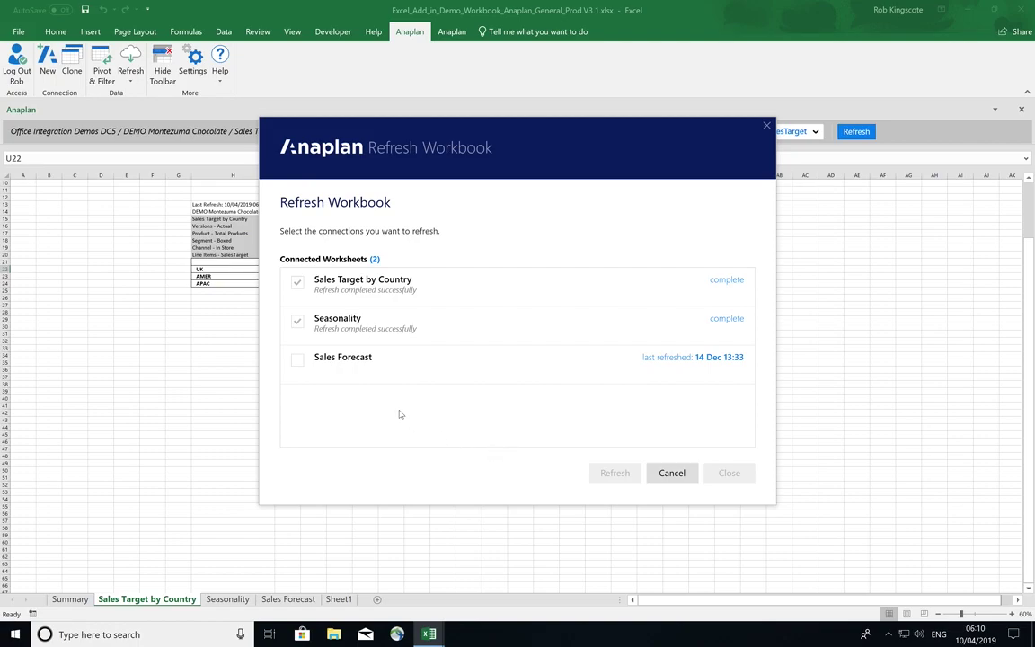
Step: Refresh only the Sales Forecast connection and read the details of its refresh message
left_click(298, 320)
left_click(298, 282)
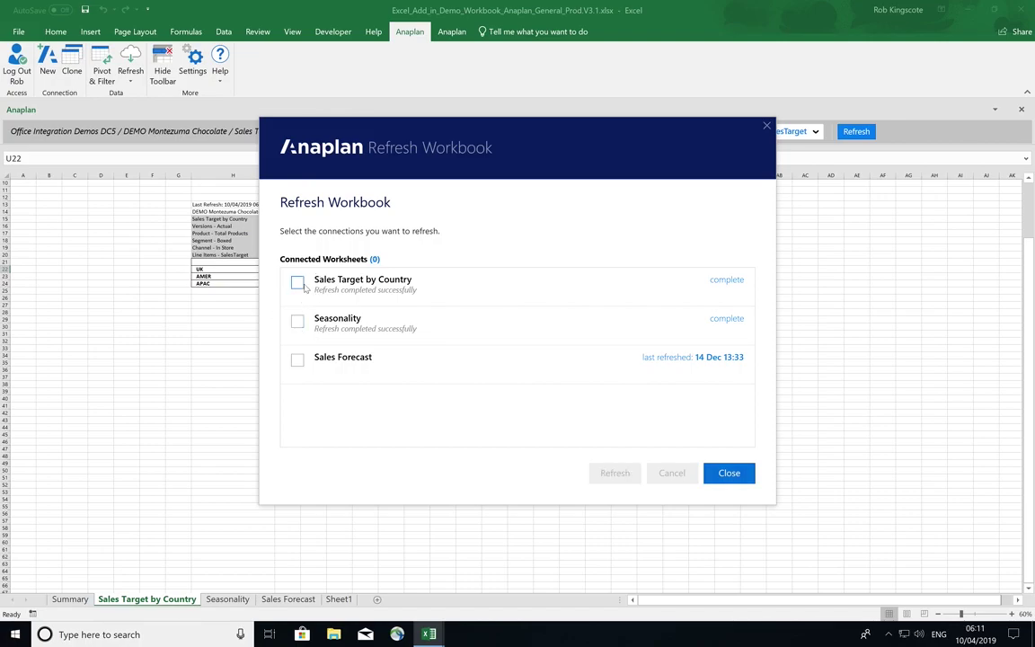
left_click(298, 360)
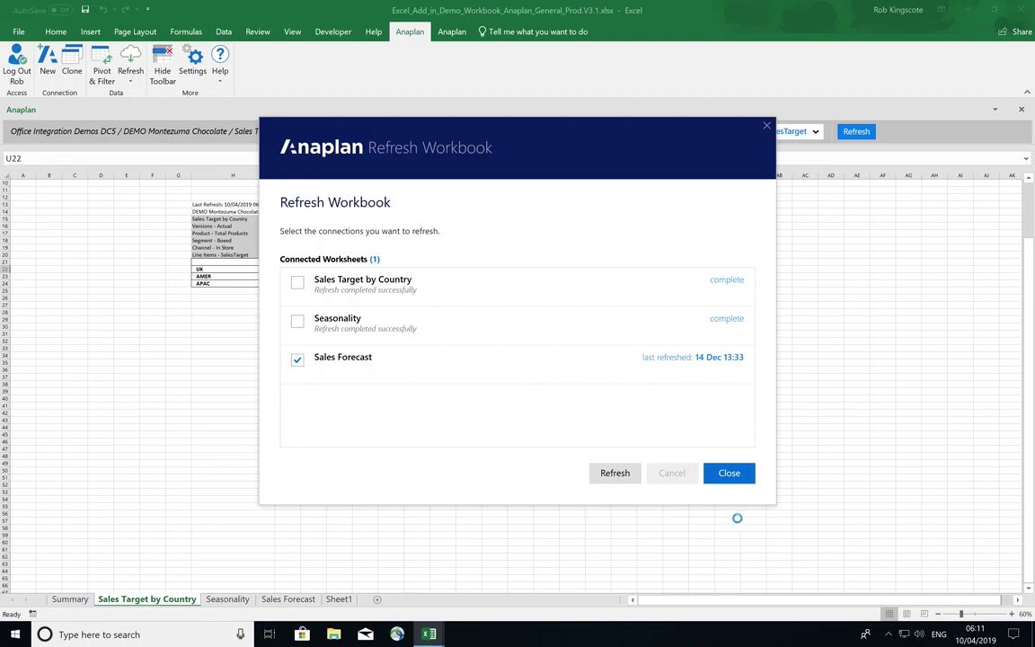
left_click(614, 473)
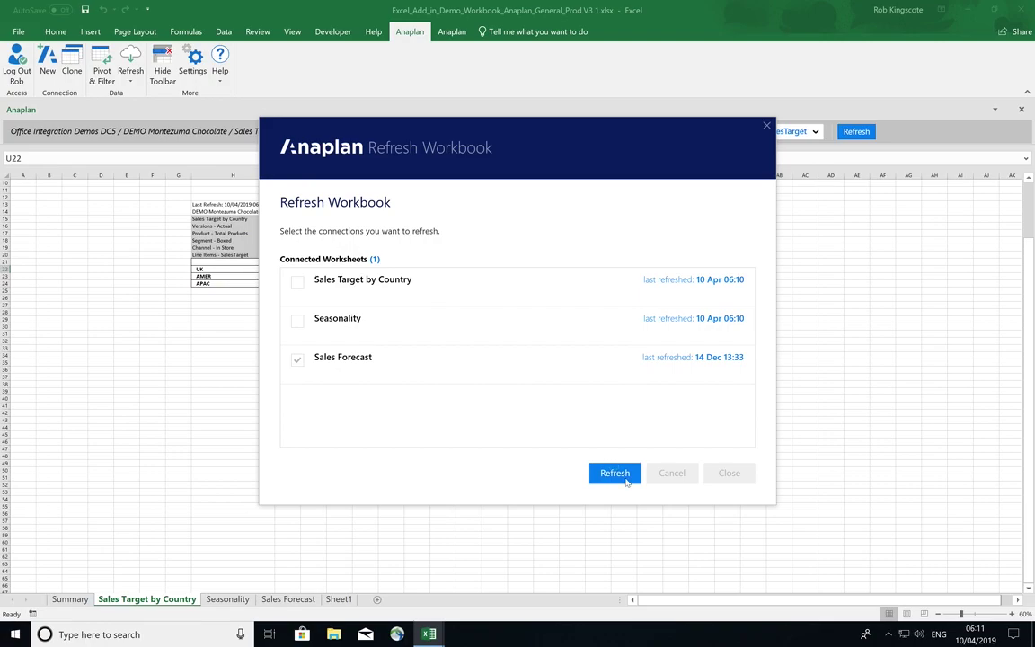
left_click(627, 482)
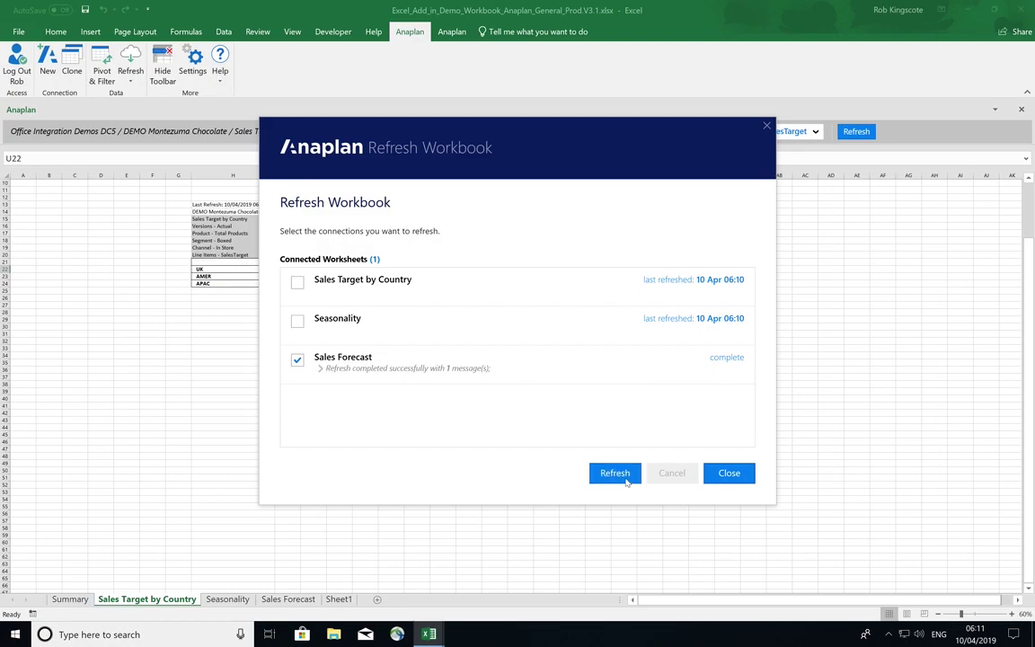
left_click(320, 368)
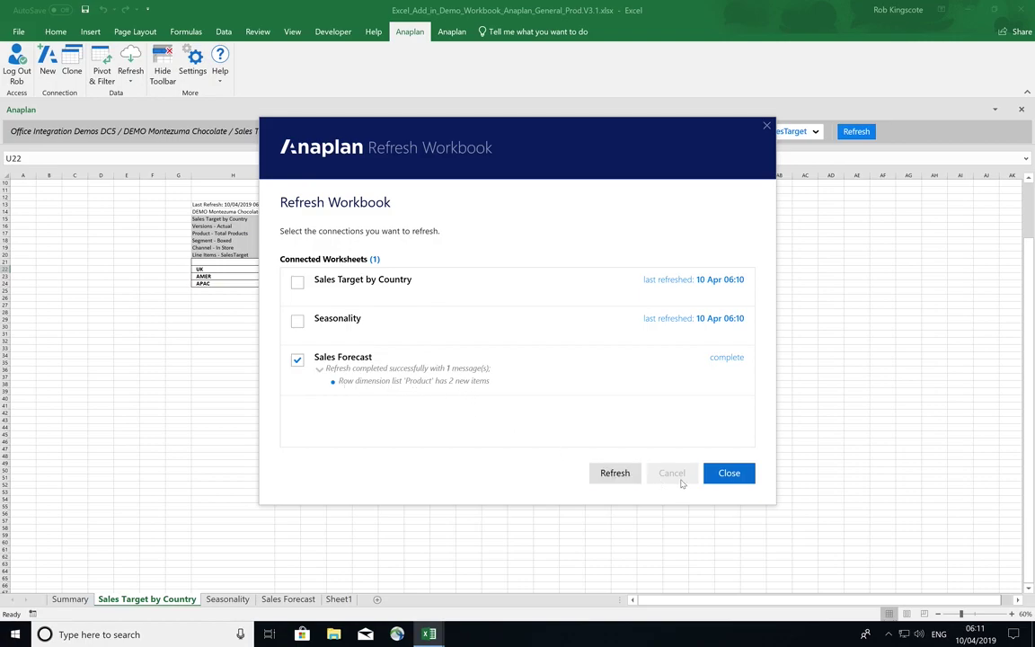
left_click(729, 476)
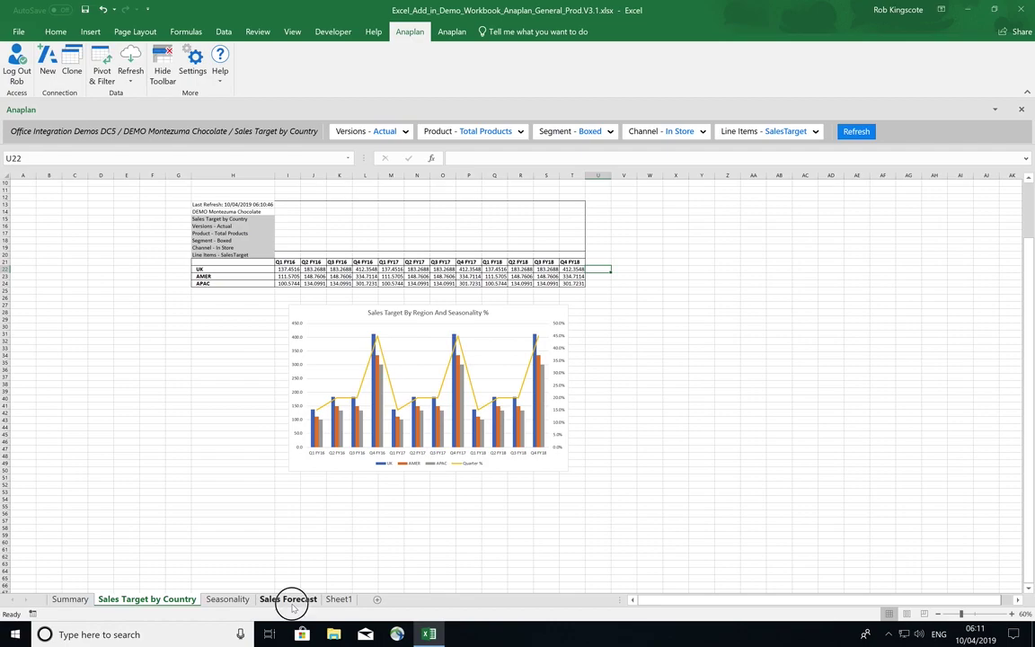
Step: Open the Sales Forecast worksheet and inspect the Ginger Bread and Jaffa Cake product rows
left_click(289, 600)
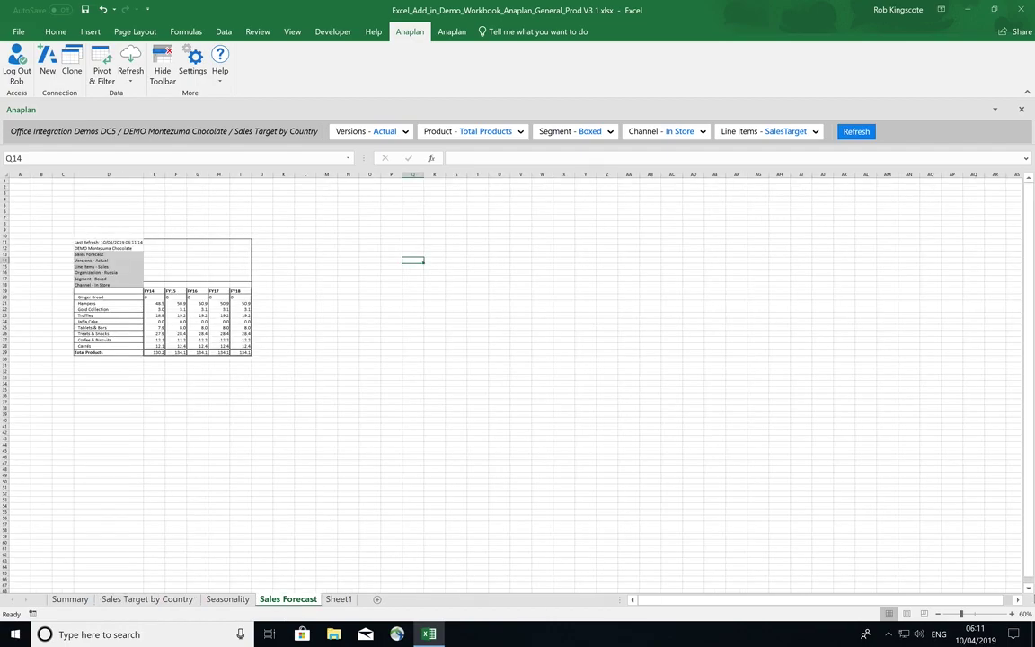
left_click(1011, 614)
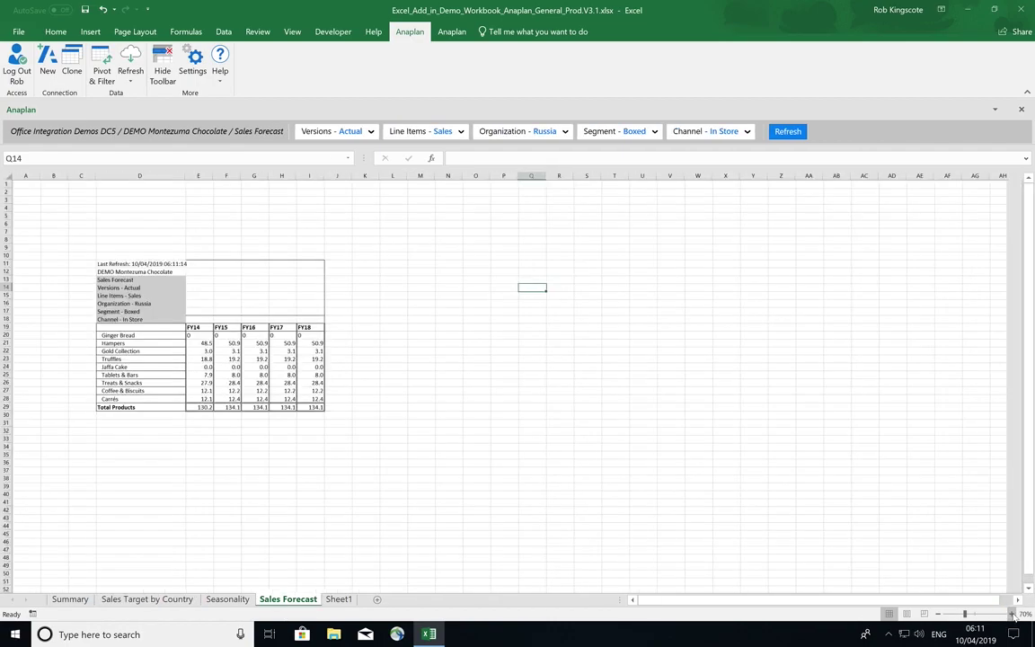
left_click(1012, 614)
left_click(158, 370)
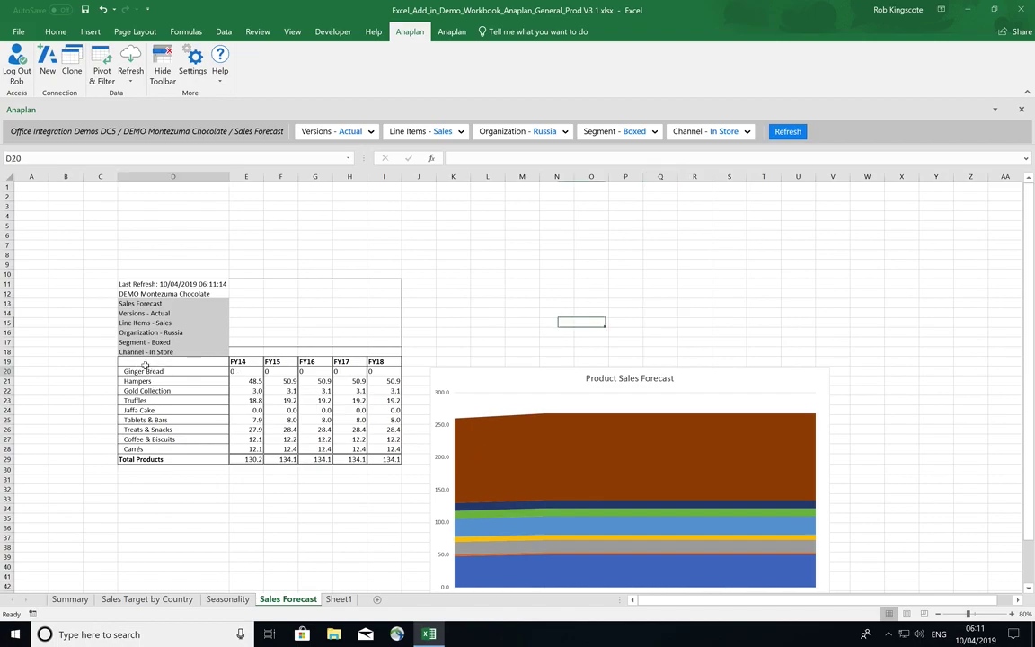
left_click(152, 409)
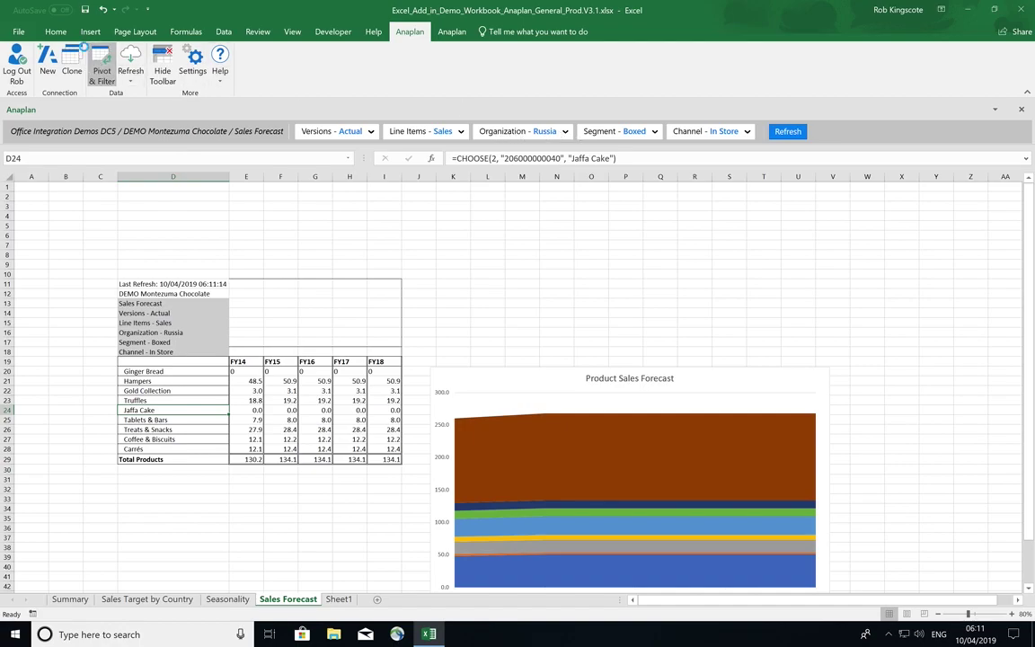
Step: Add Q1 FY15 through Q4 FY15 to the Time columns of the Sales Forecast with Pivot and Filter
left_click(102, 68)
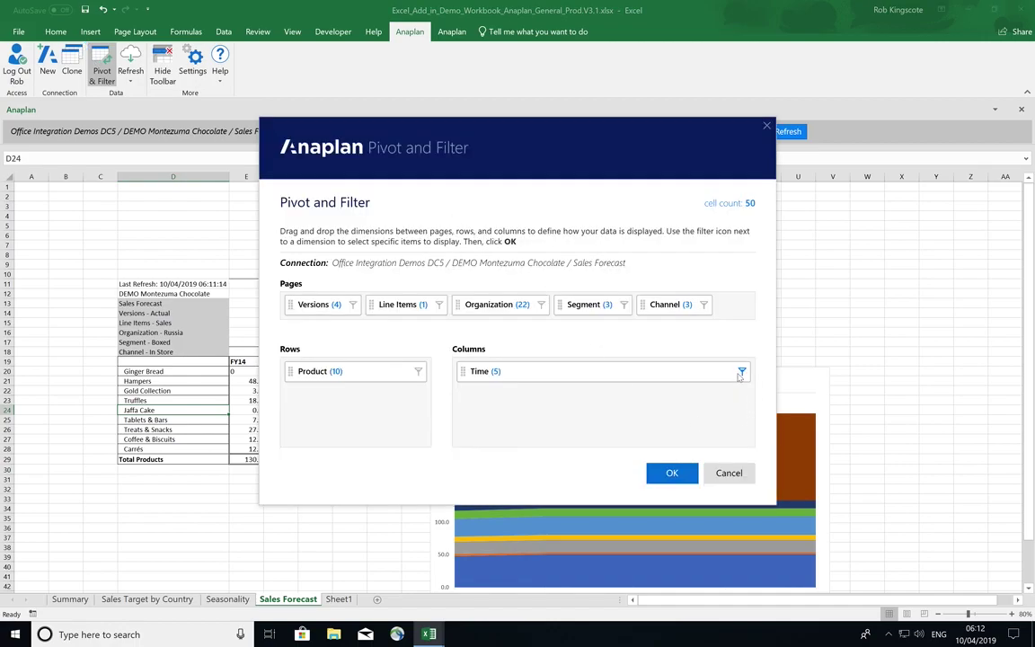
left_click(742, 371)
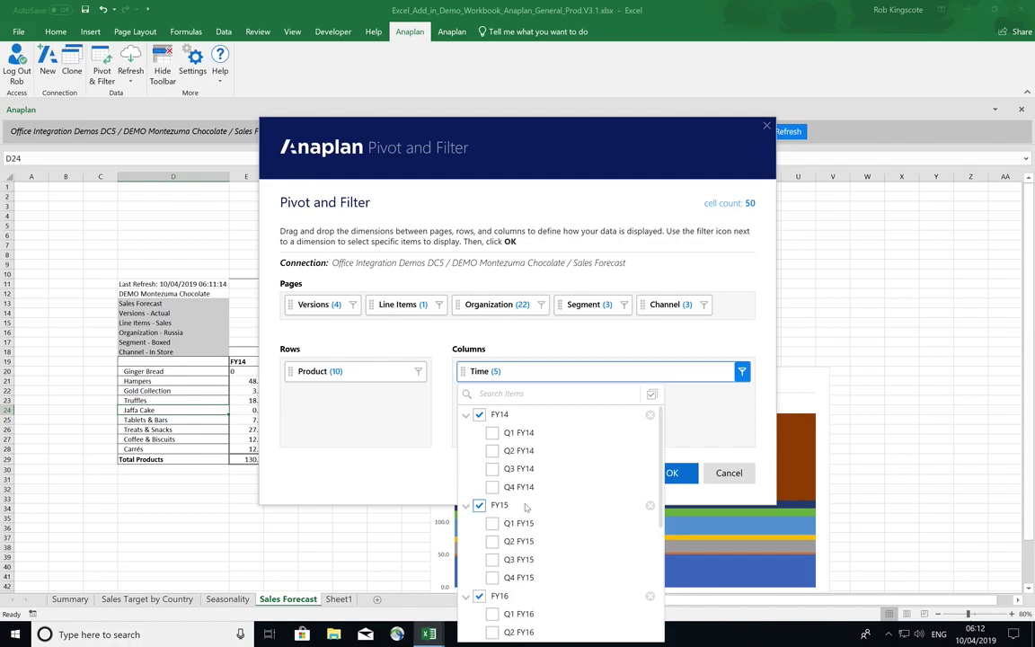
left_click(493, 523)
left_click(492, 541)
left_click(492, 559)
left_click(493, 577)
left_click(368, 413)
left_click(674, 477)
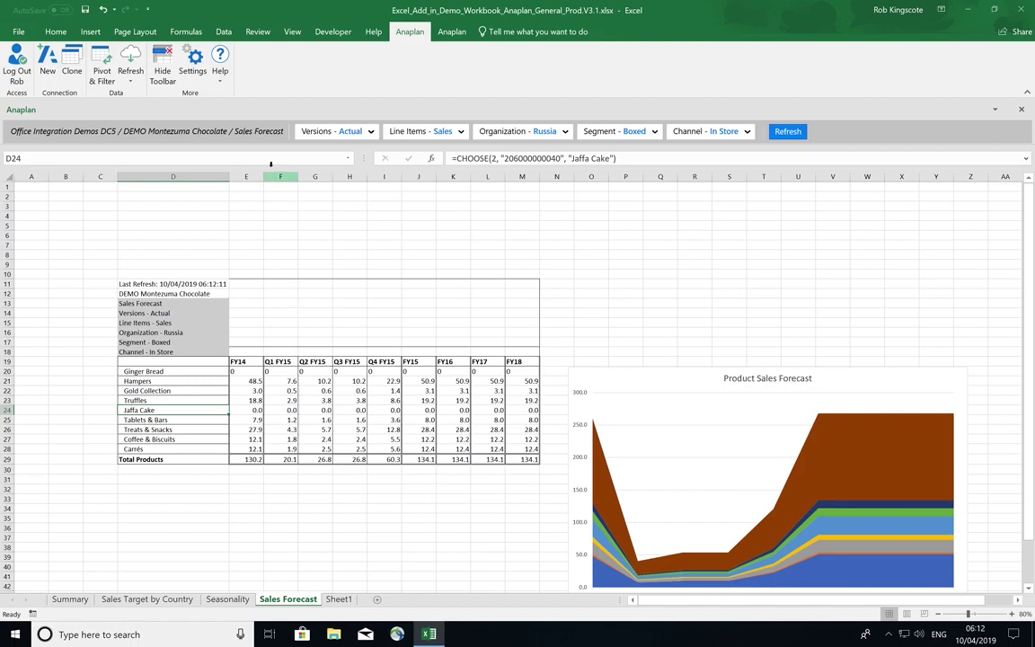
Step: Delete the four FY15 quarter columns, F to I, from the Sales Forecast worksheet
left_click_drag(282, 176, 385, 175)
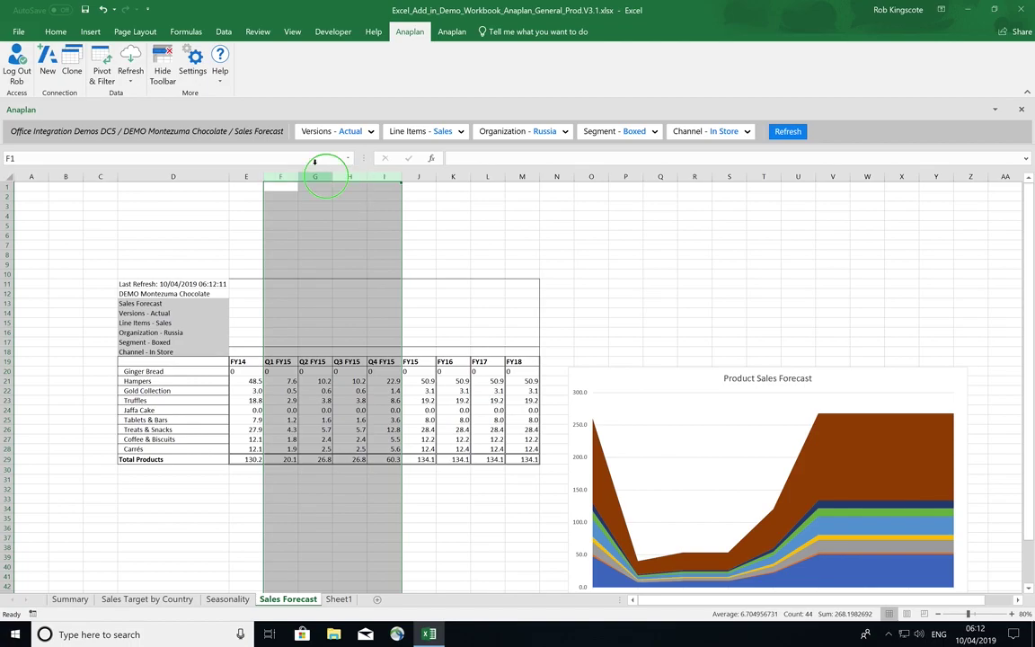
right_click(326, 176)
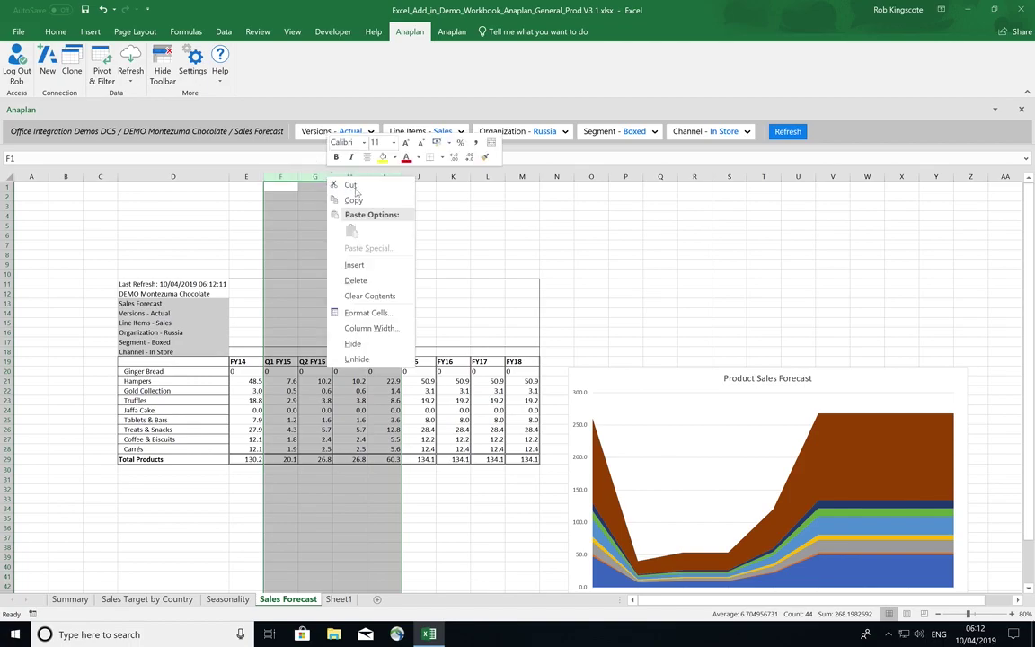
left_click(380, 284)
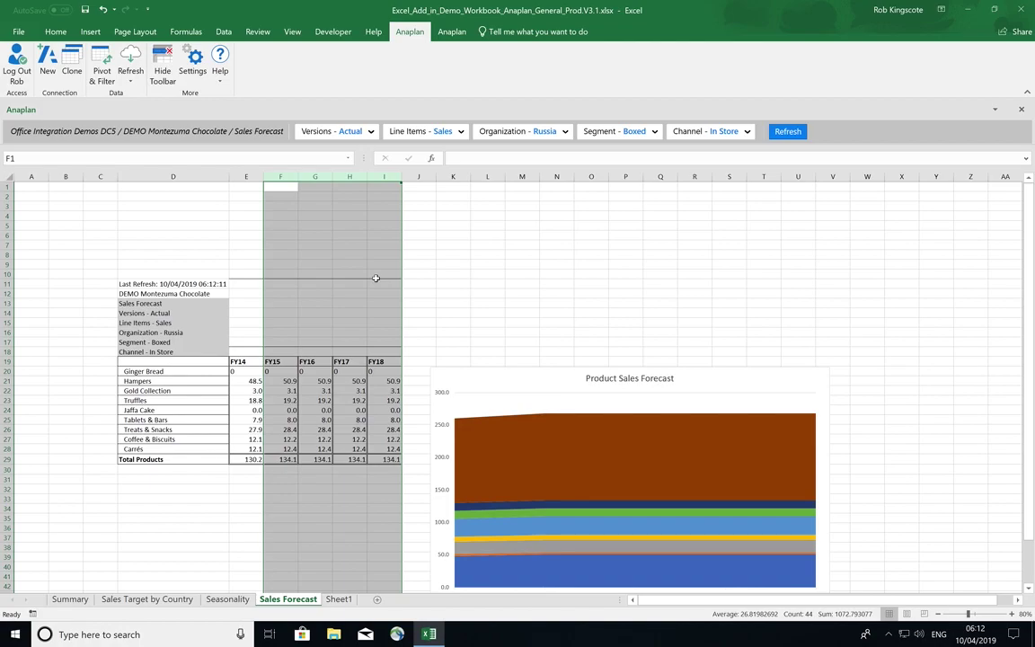
Step: Check which periods are selected in the Time filter of Pivot and Filter without changing the selection
left_click(101, 69)
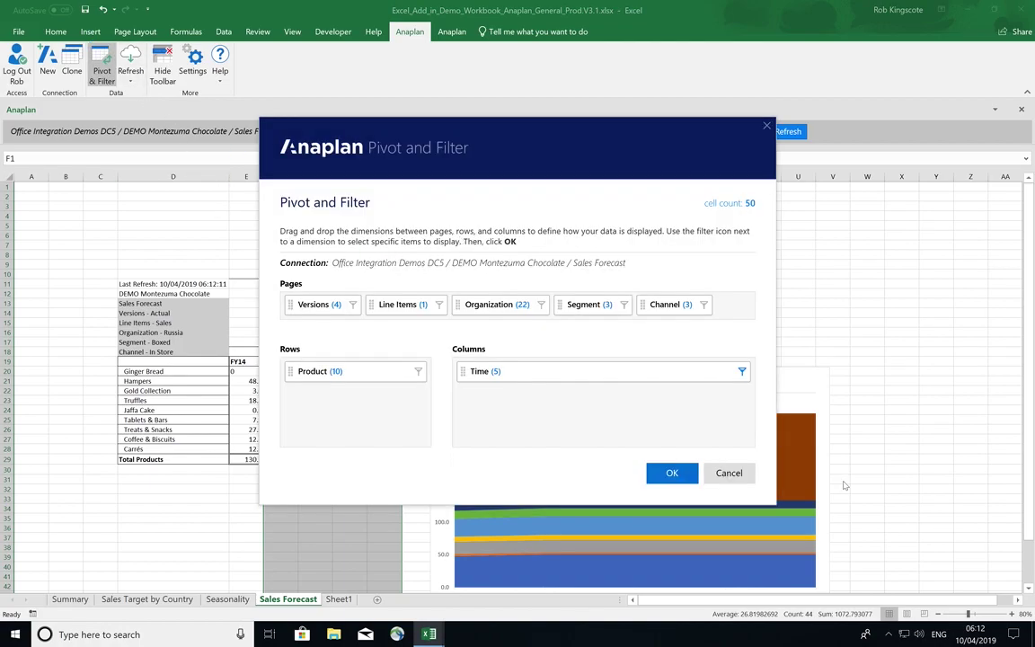
left_click(742, 373)
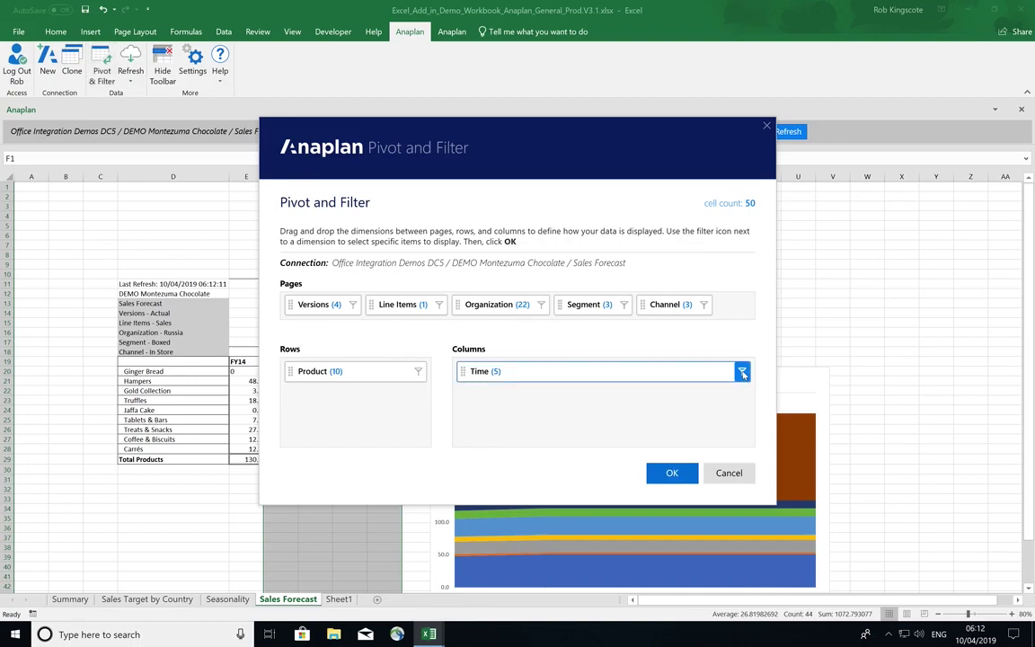
left_click(742, 372)
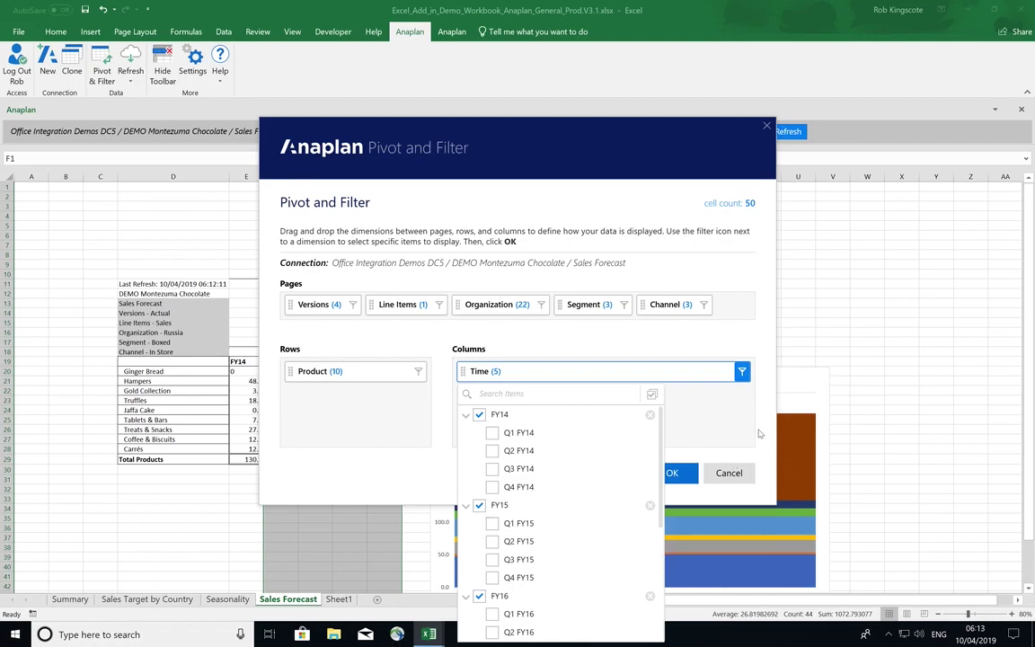
left_click(681, 392)
left_click(674, 474)
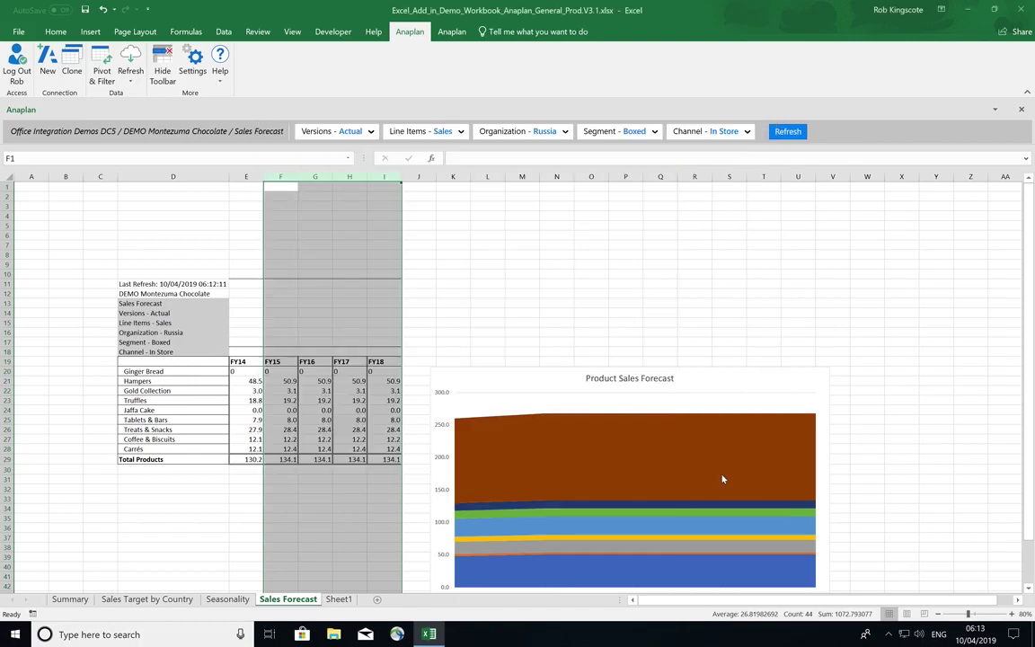
left_click(406, 224)
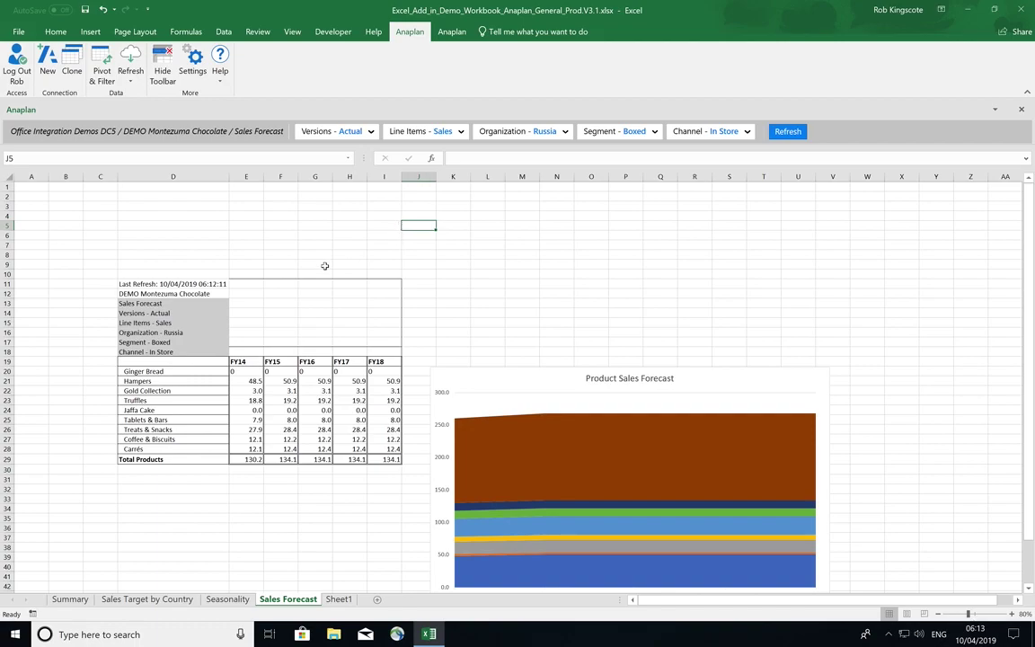
Step: Turn off Apply Anaplan Styling and Display Connection Details in the add-in settings
left_click(195, 58)
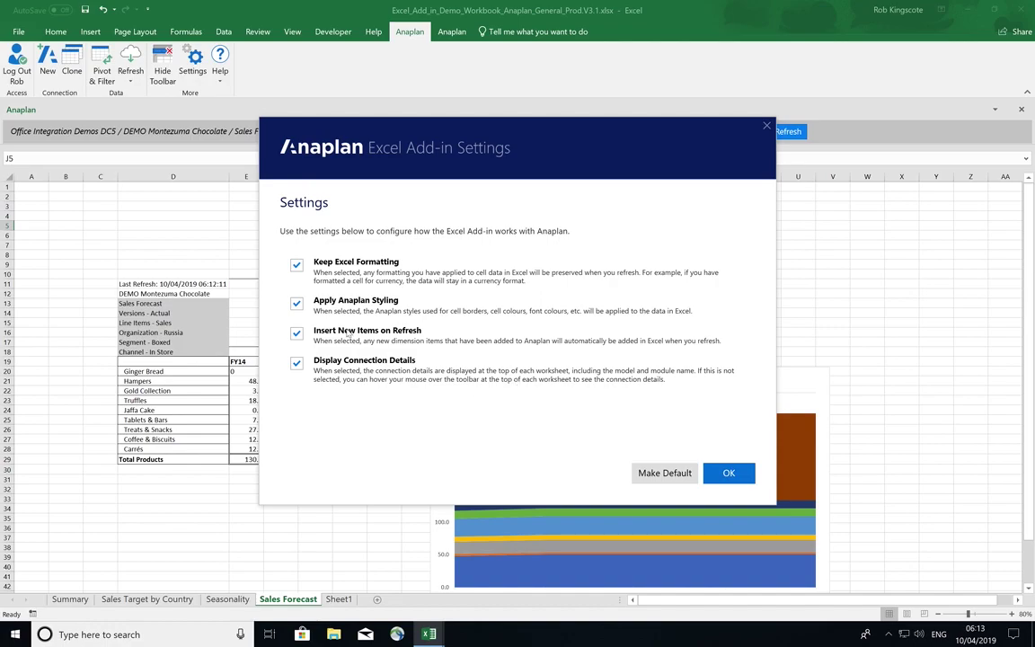
left_click(297, 305)
left_click(296, 363)
left_click(729, 473)
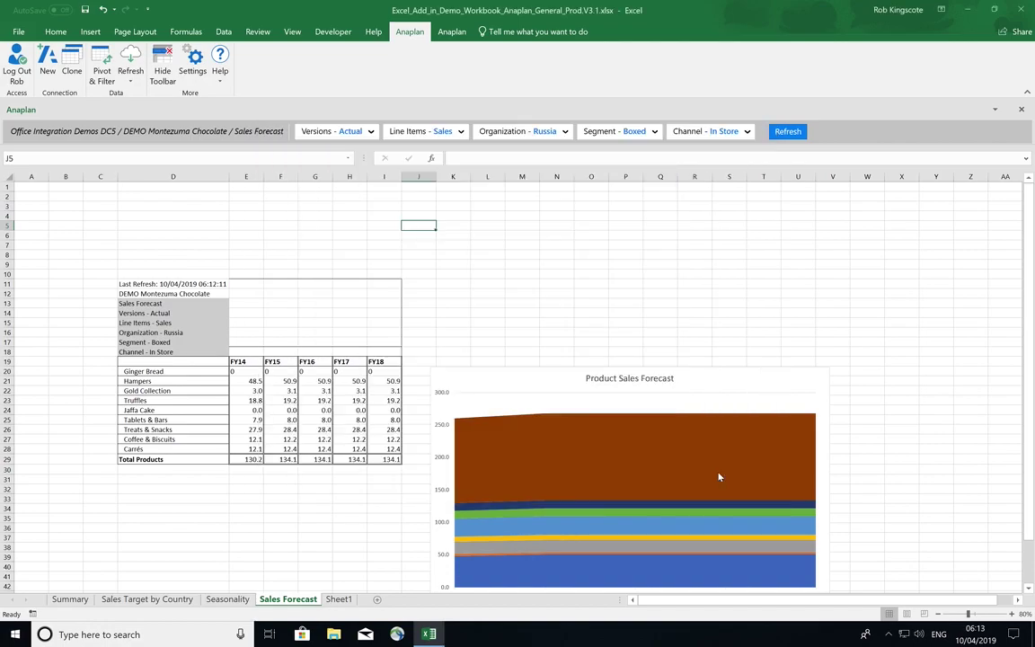
Step: Refresh the Sales Forecast worksheet and view its connection details
left_click(521, 225)
left_click(791, 134)
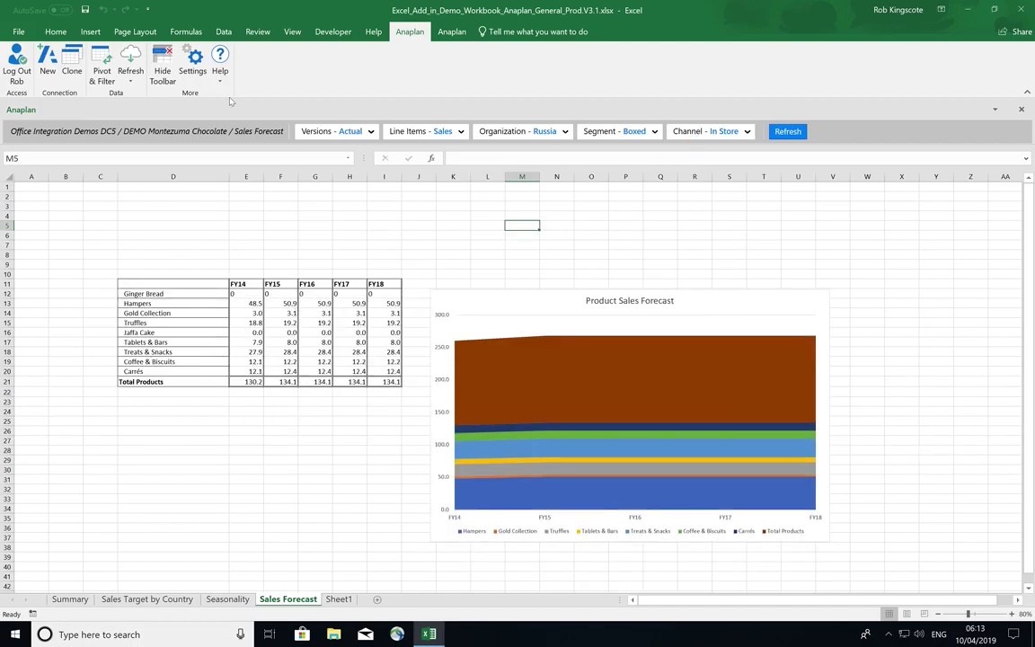
mouse_move(167, 135)
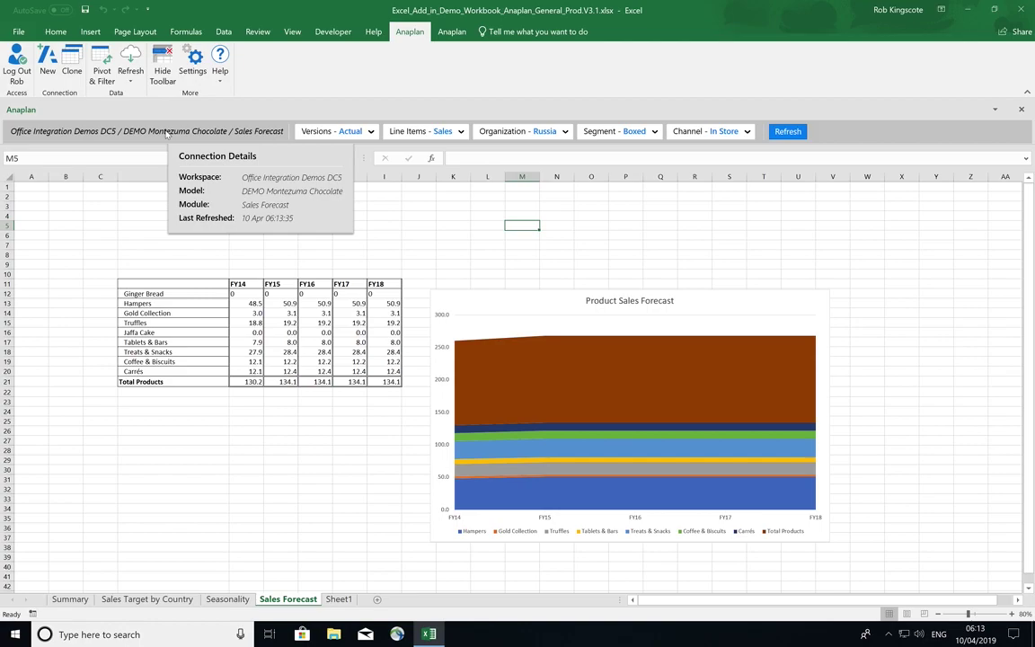
left_click(245, 362)
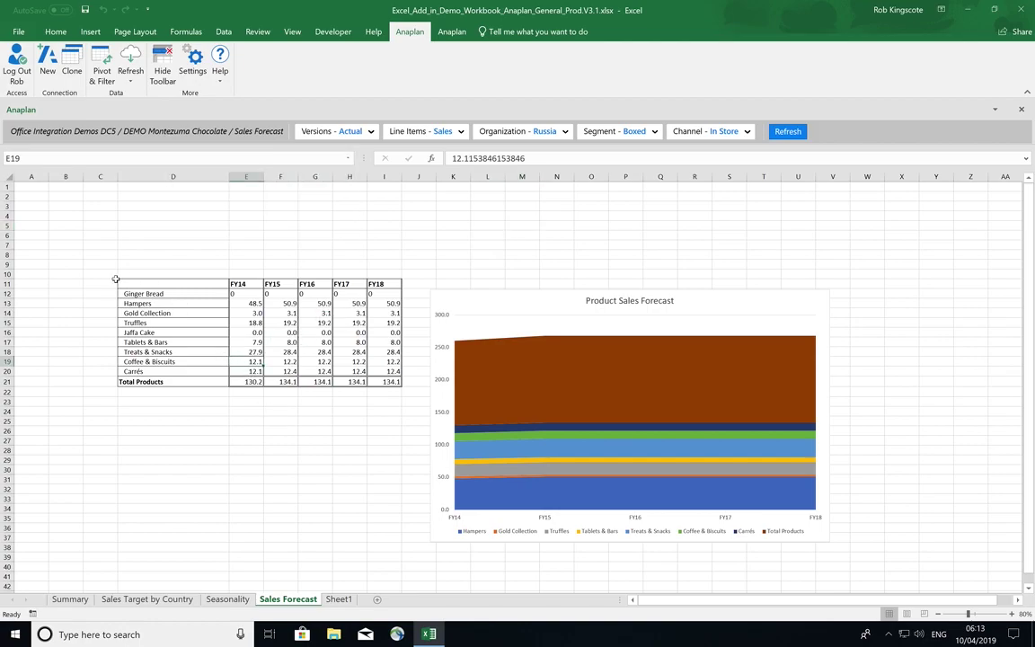
Step: Remove all cell borders from the product forecast table, range D11:I22
left_click_drag(116, 281, 396, 391)
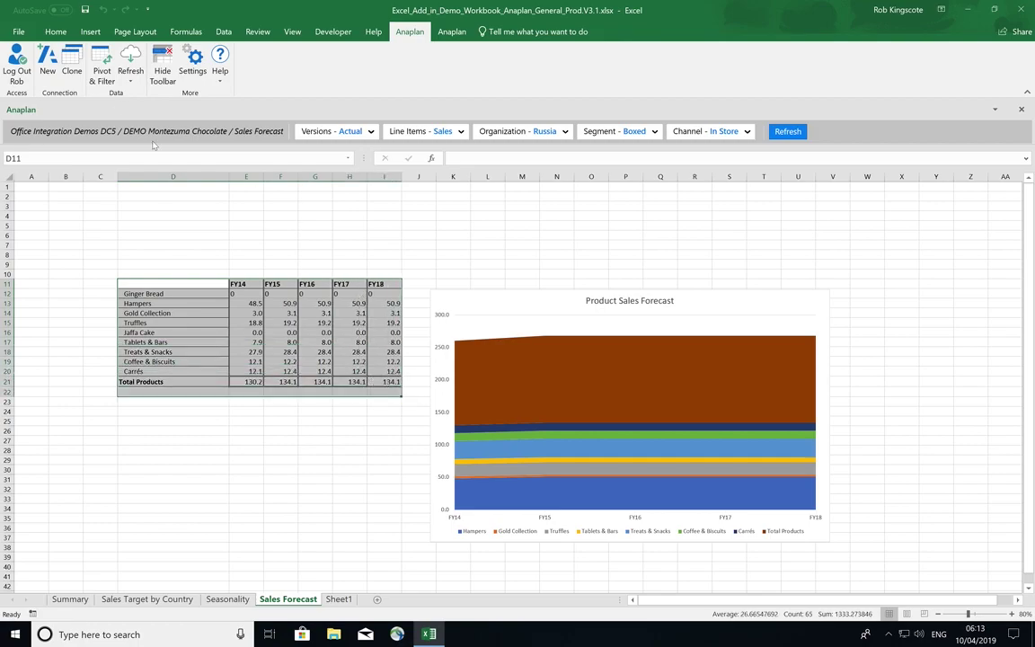
left_click(54, 31)
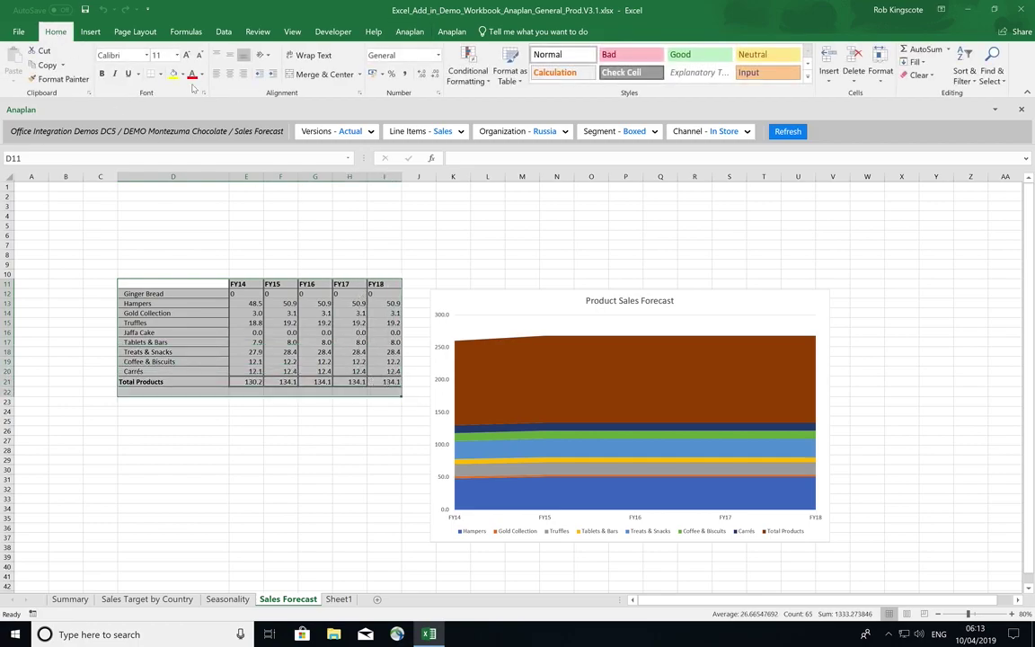
left_click(160, 74)
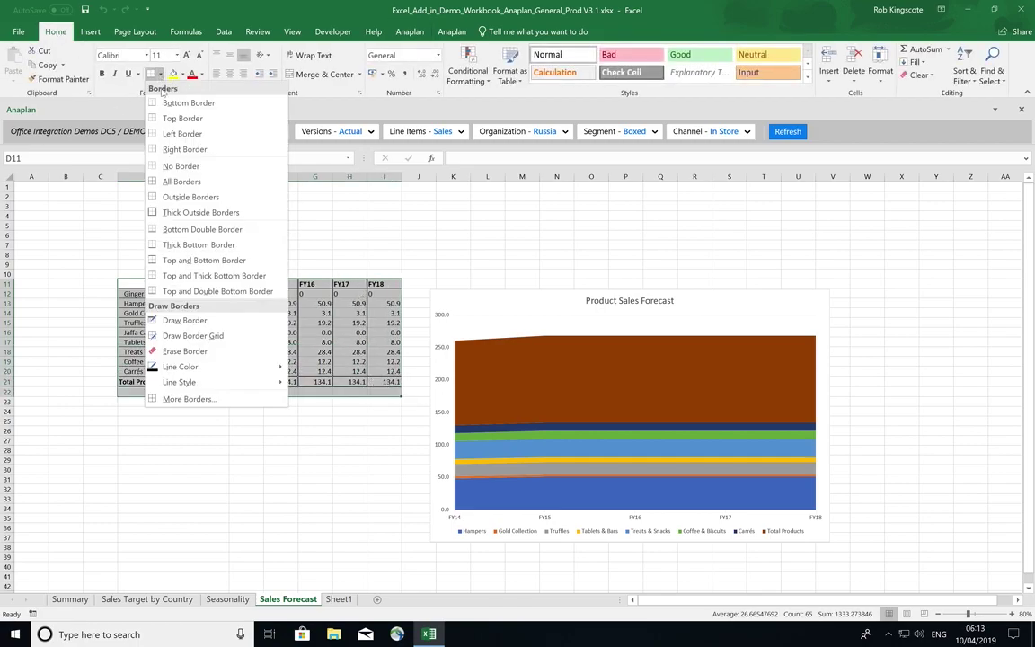
left_click(176, 165)
Step: Fill the year header cells FY14 to FY18, range E11:I11, with the standard light blue colour
left_click(244, 284)
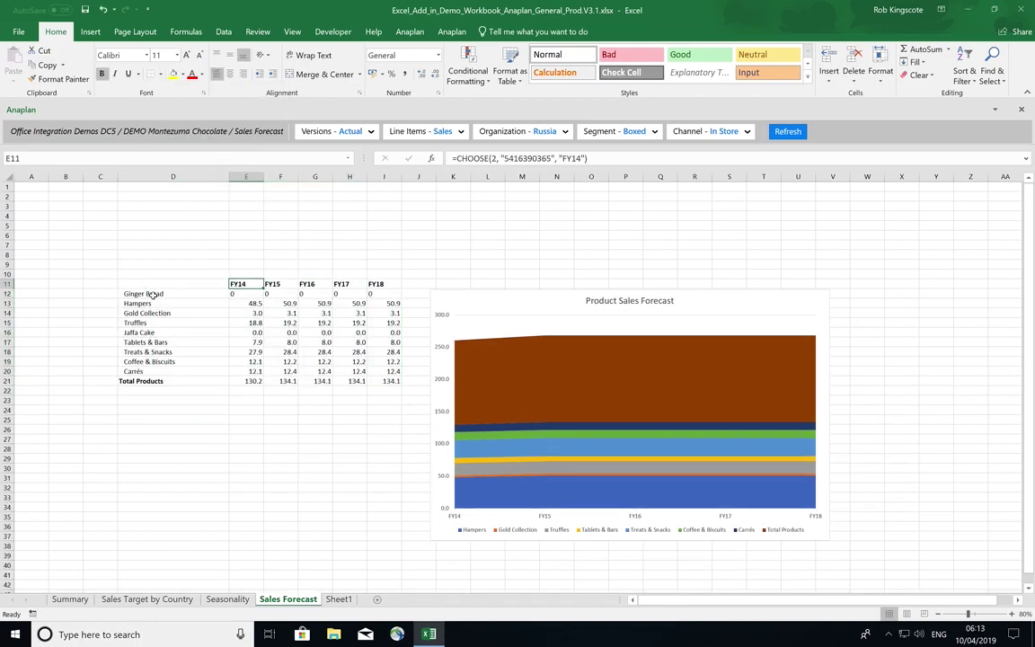
left_click_drag(244, 284, 393, 284)
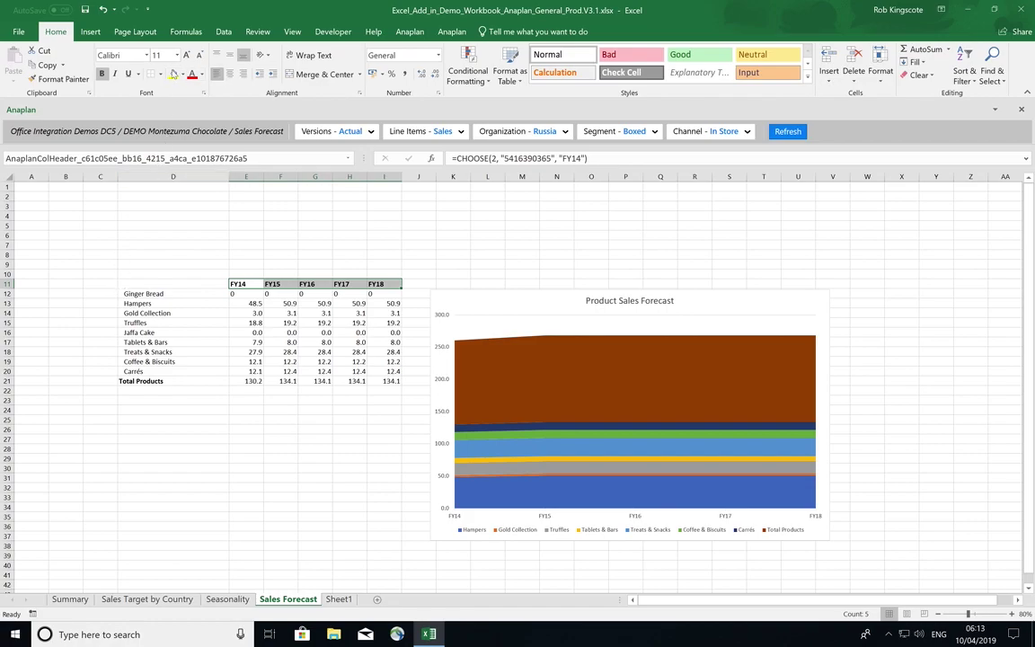
left_click(181, 75)
left_click(210, 160)
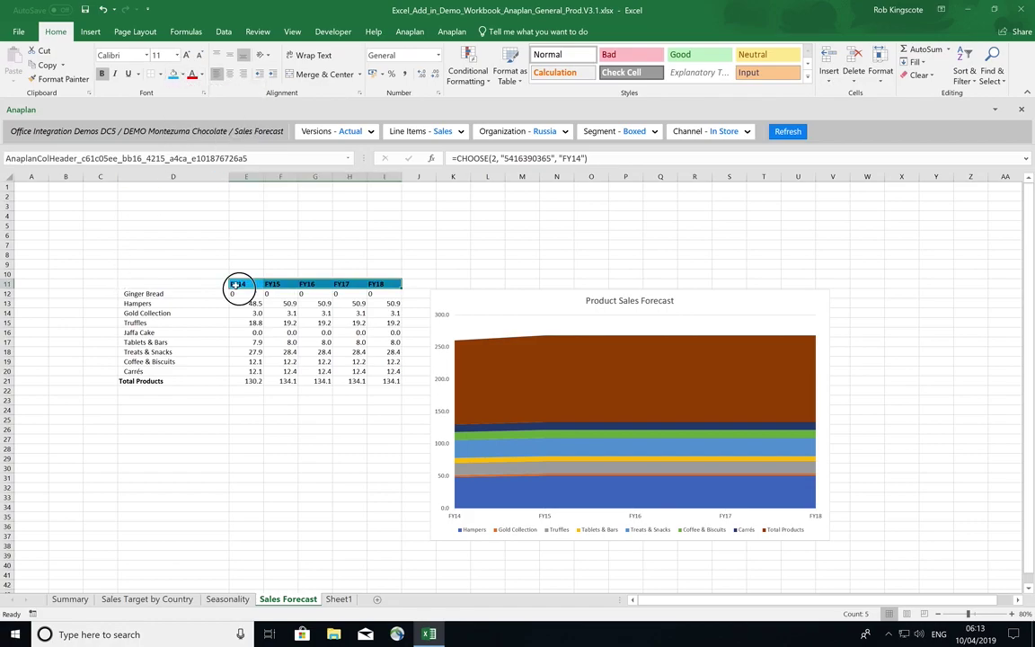
Step: Fill the Total Products row, range D21:I21, with a light green theme colour
left_click_drag(118, 380, 393, 381)
left_click(181, 75)
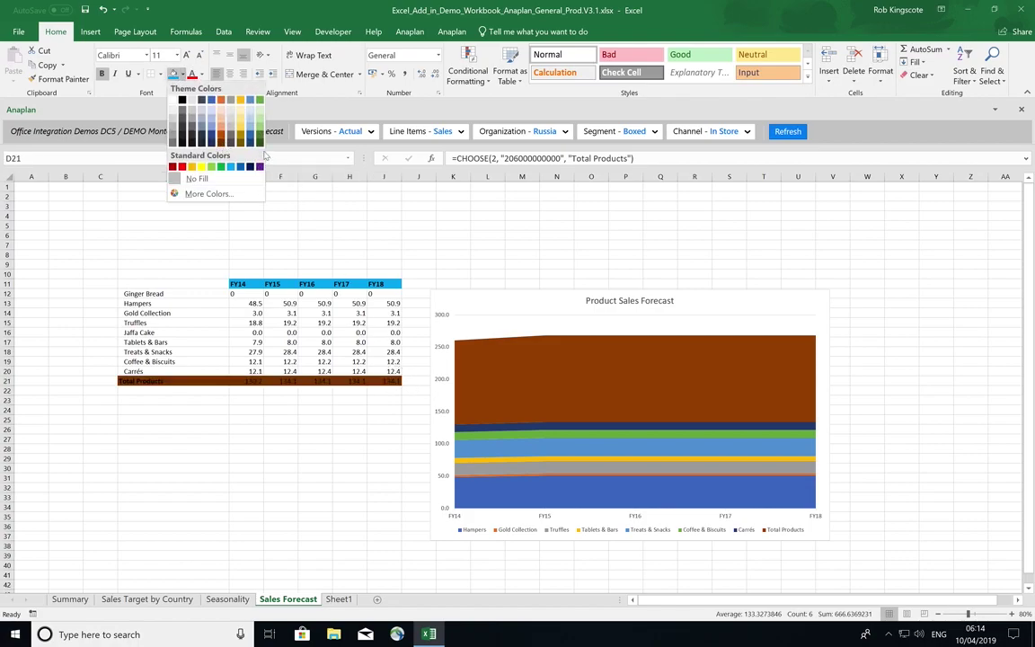
left_click(259, 129)
left_click(279, 274)
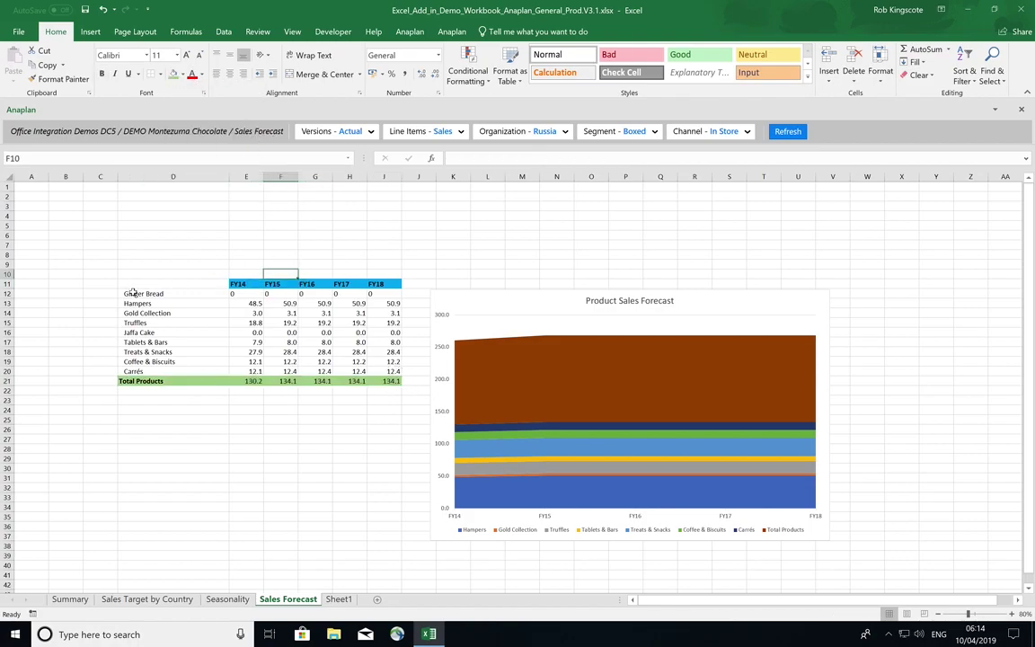
Step: Change the font of the product rows from Ginger Bread to Carrés, range D12:I20, to Abadi Extra Light
left_click_drag(133, 294, 386, 370)
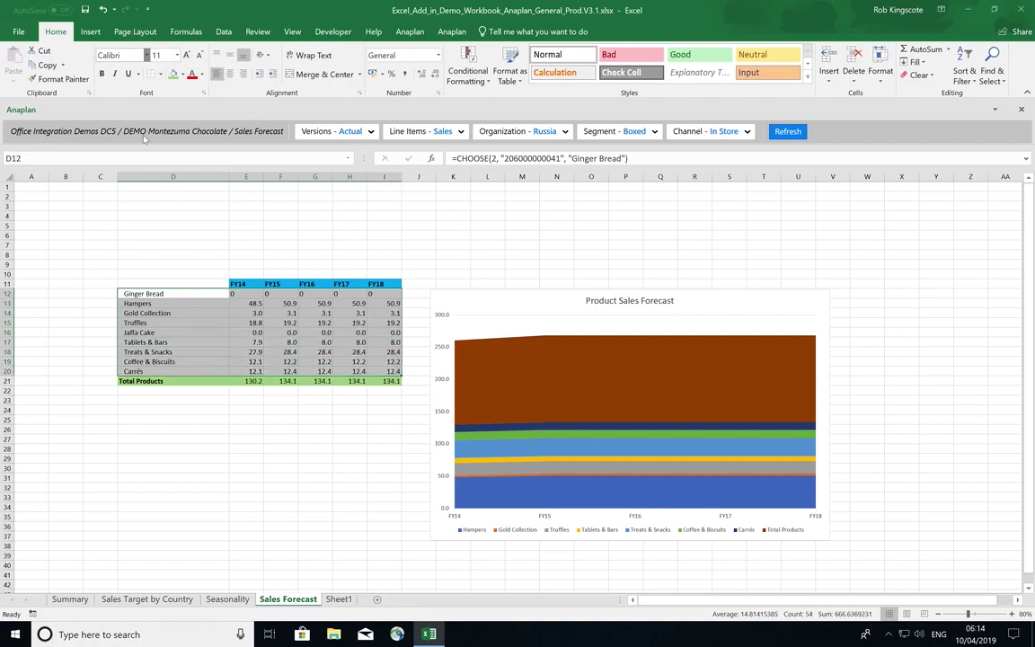
left_click(148, 55)
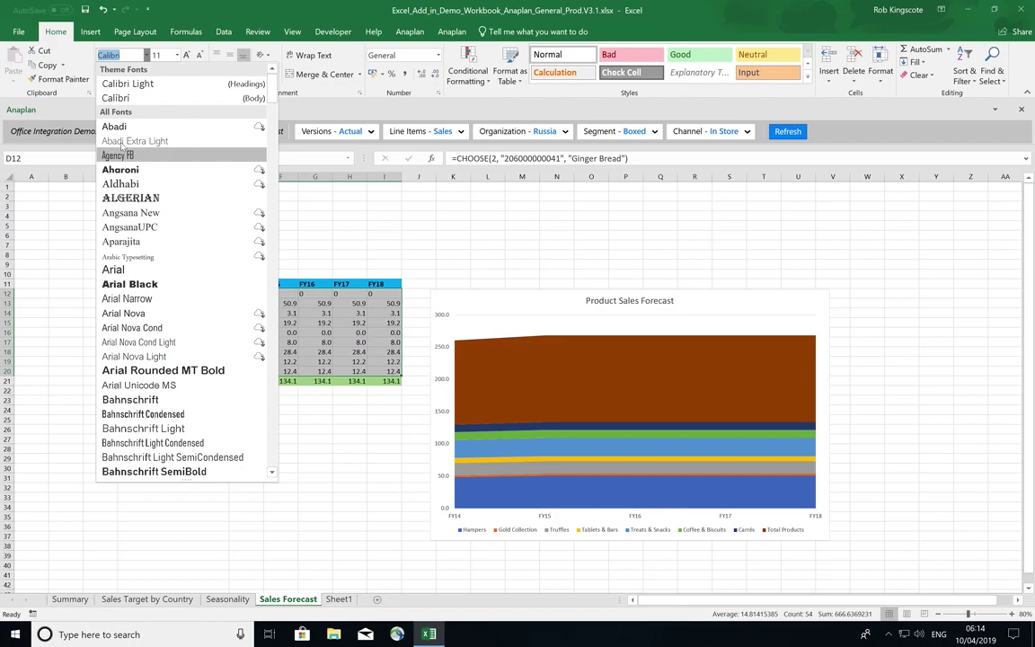
left_click(125, 139)
key("ctrl+z")
Step: Increase the font size of the Total Products row, range D21:I21, to 14
left_click_drag(144, 269, 389, 381)
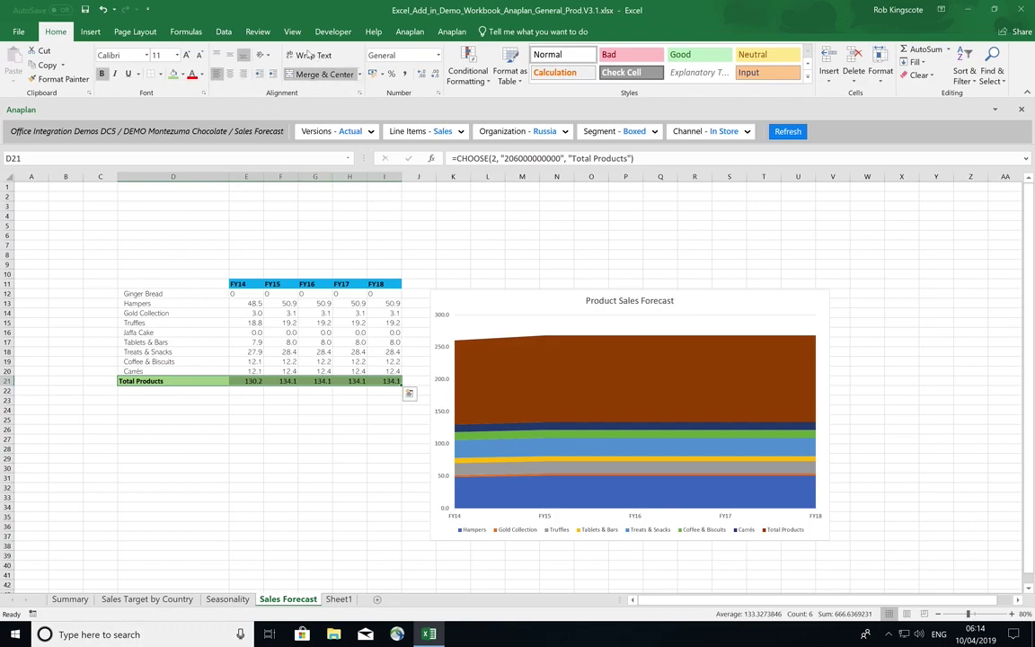
left_click(186, 55)
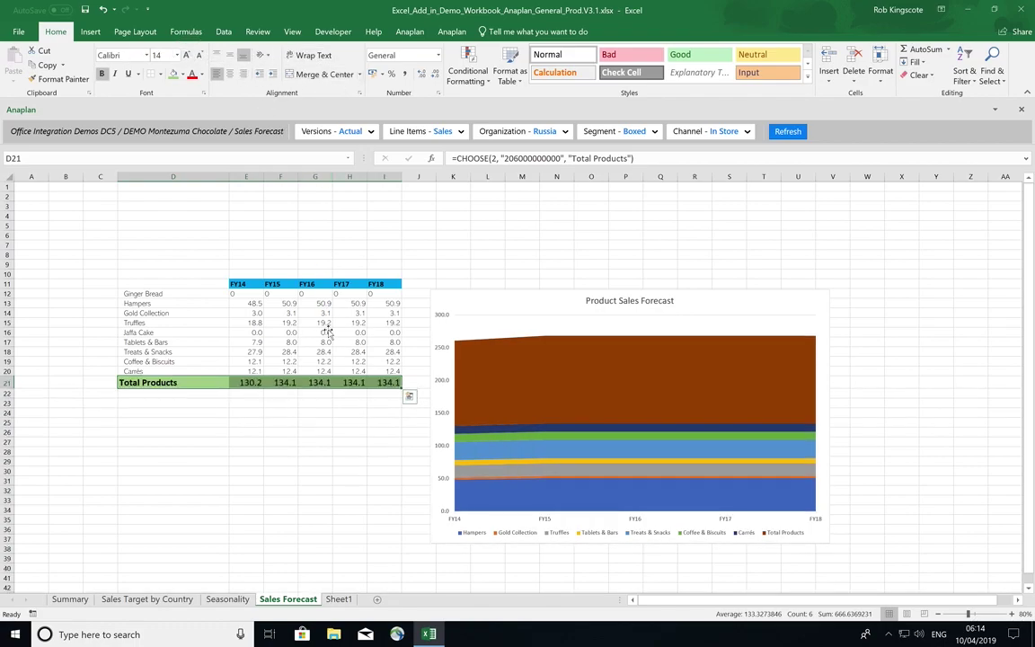
left_click(349, 332)
Step: Rename the Sales Forecast worksheet as "Russia - Sales Forecast"
left_click(281, 599)
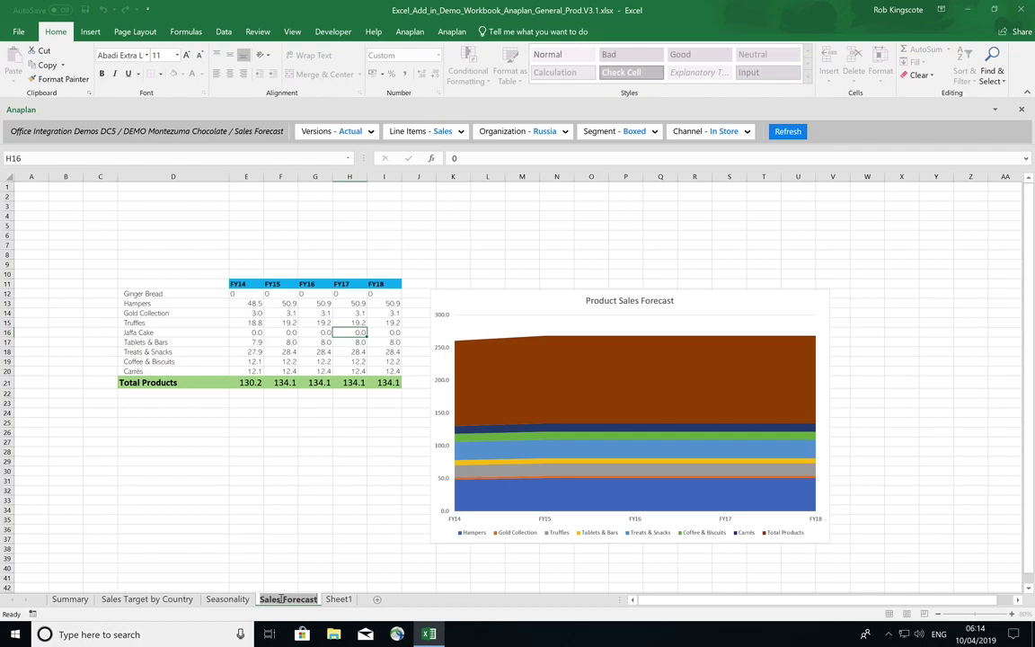
type("Russia ")
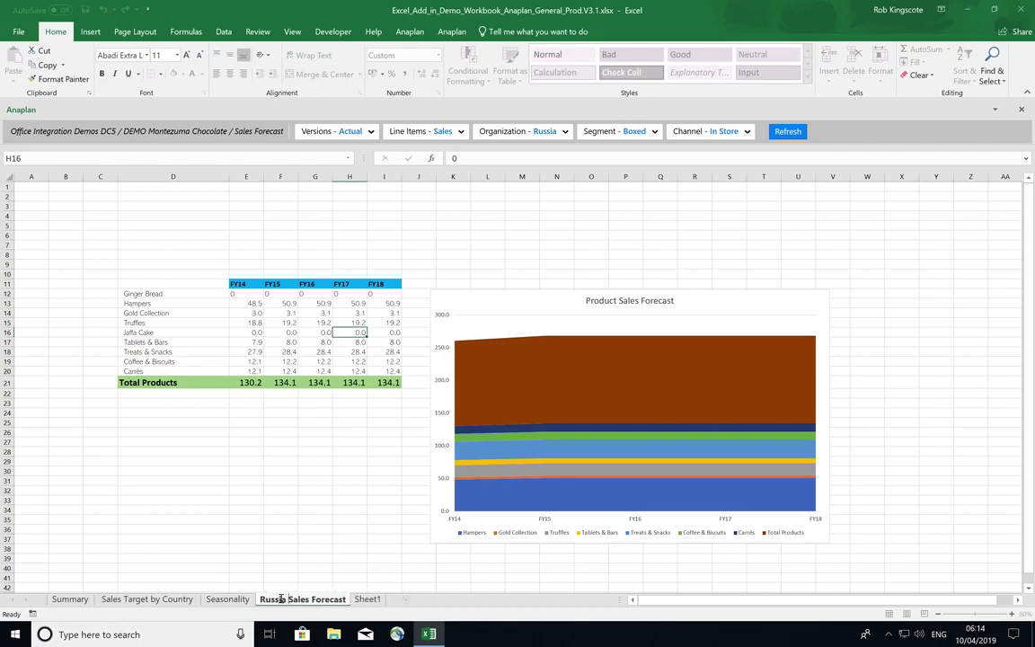
type("-")
key("Return")
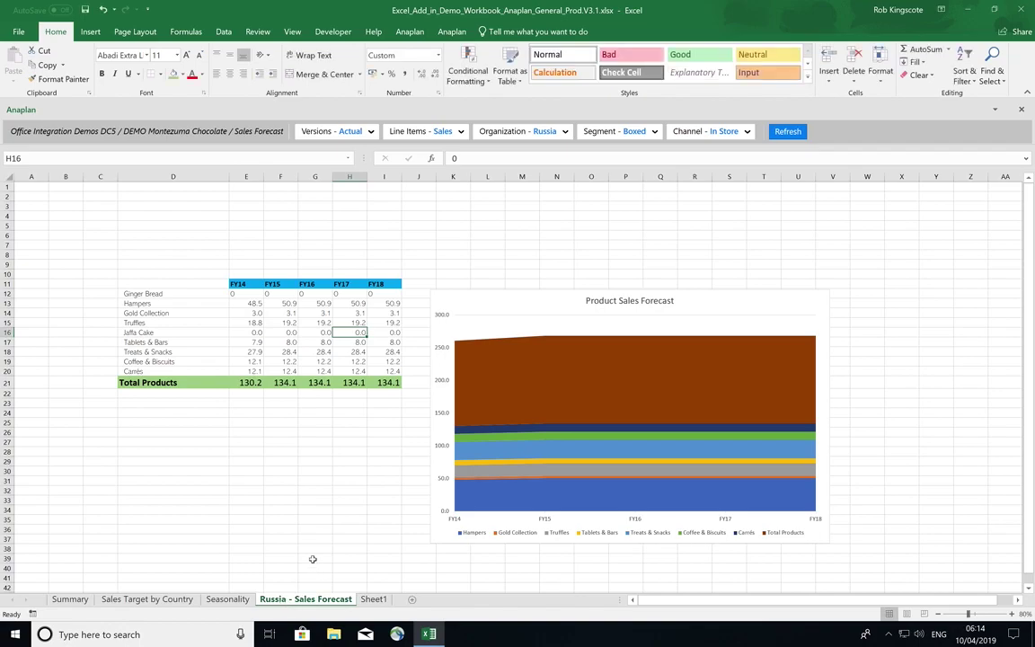
left_click(315, 530)
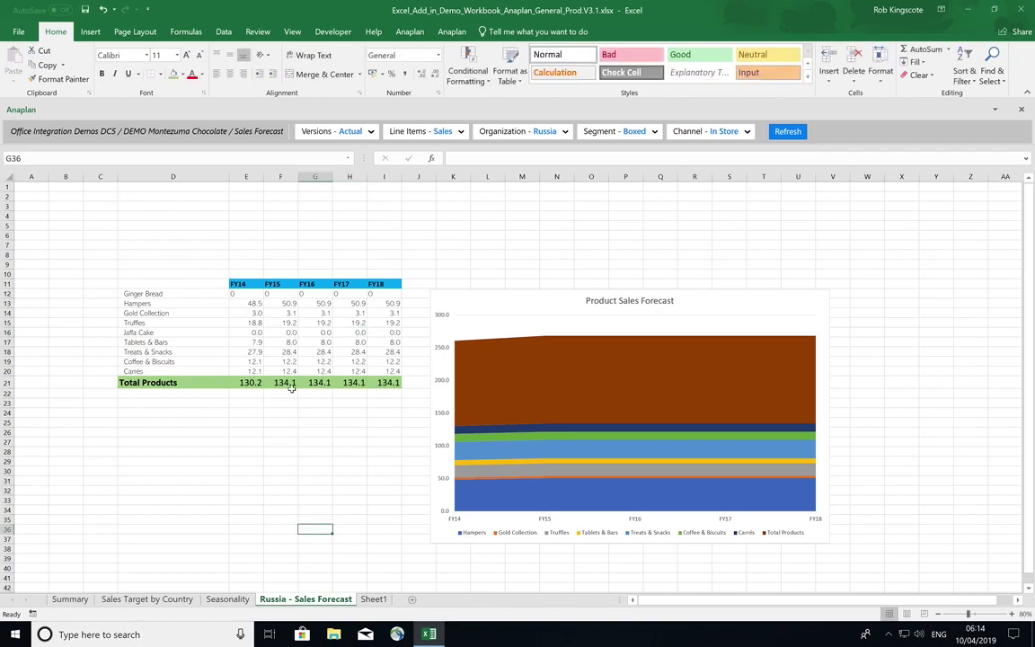
left_click(460, 253)
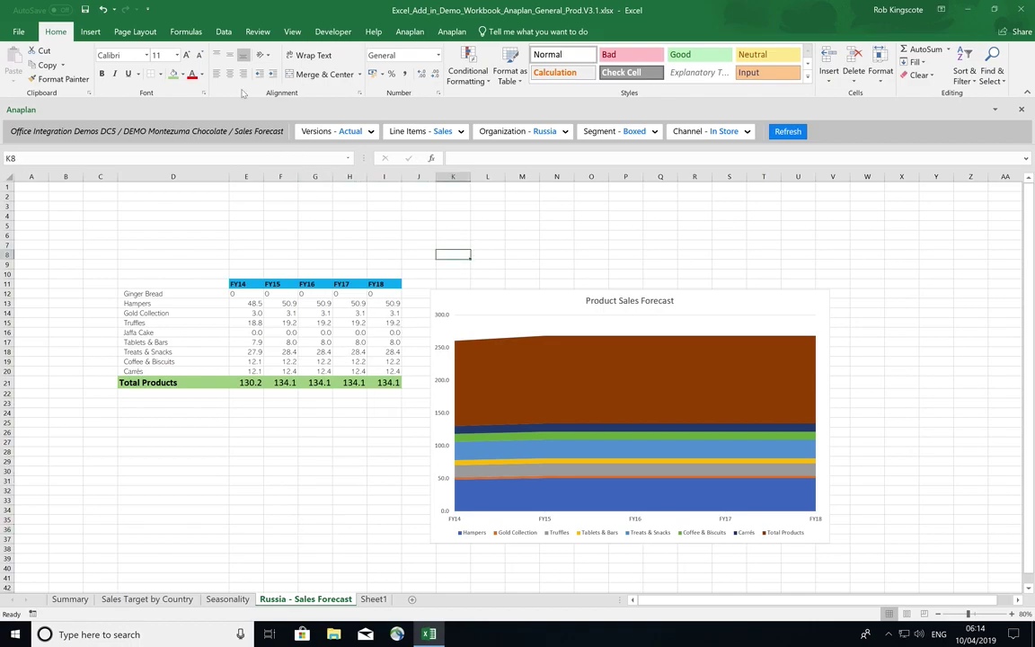
Step: Clone the Russia - Sales Forecast sheet's Anaplan connection and cell data into a new worksheet, and compare it with the original
left_click(410, 31)
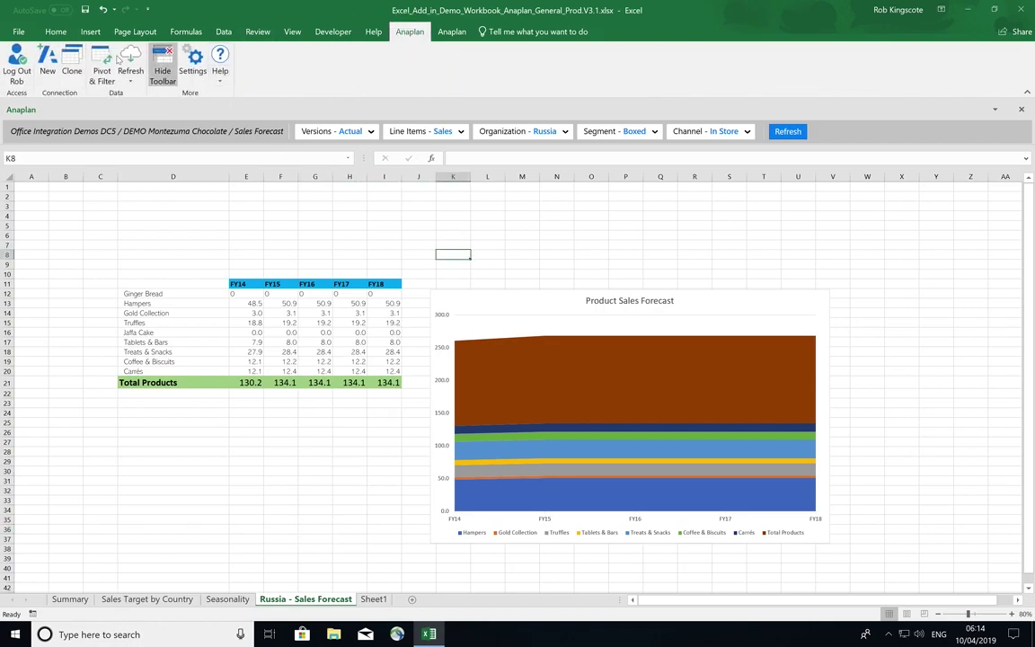
left_click(73, 66)
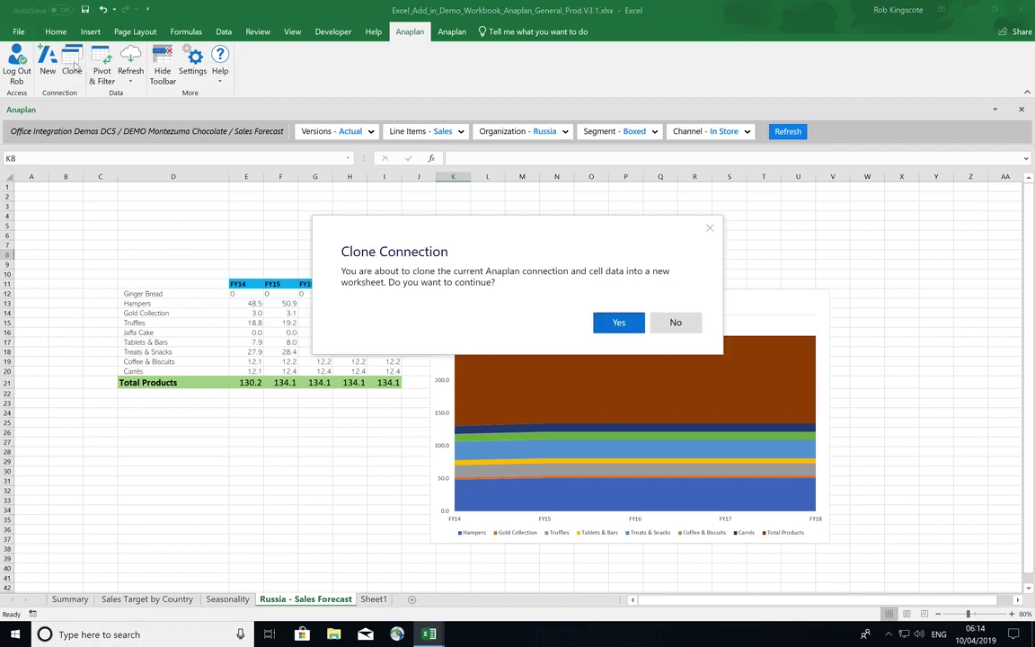
left_click(619, 322)
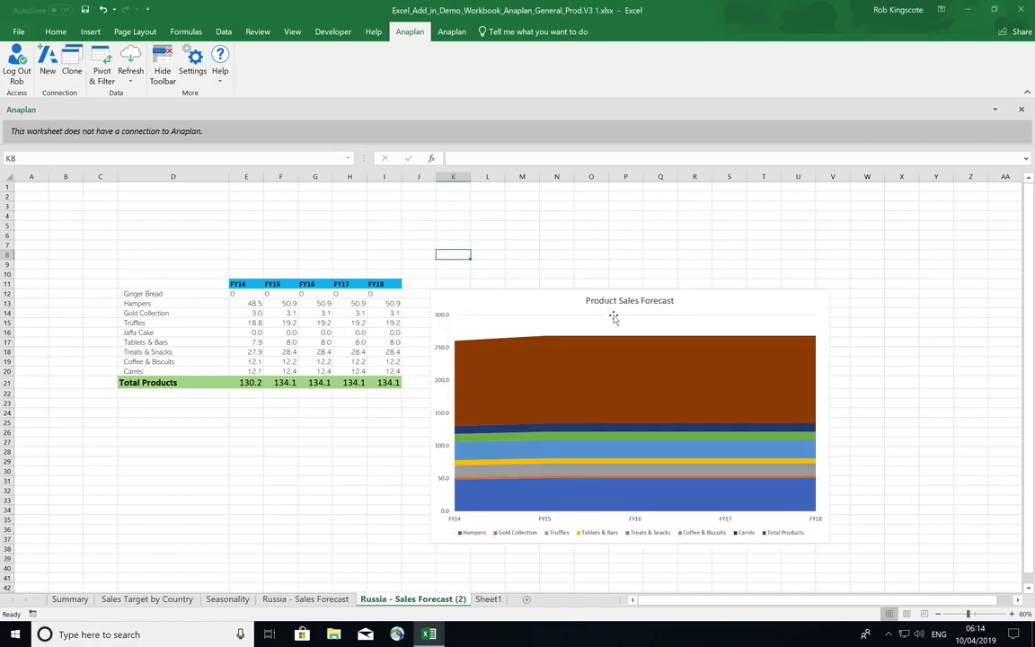
left_click(340, 599)
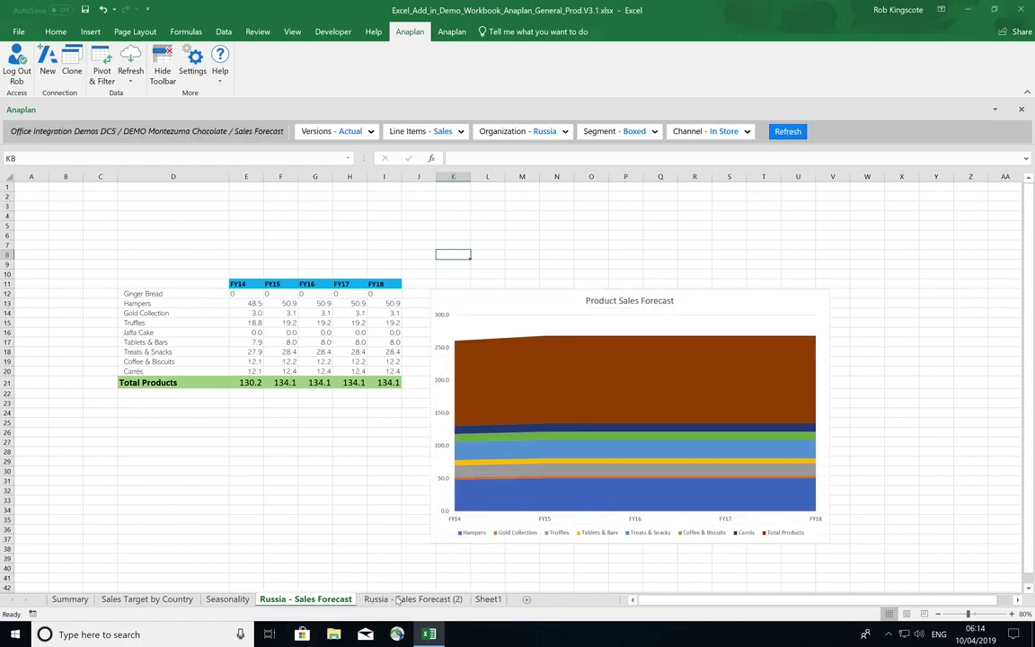
left_click(397, 600)
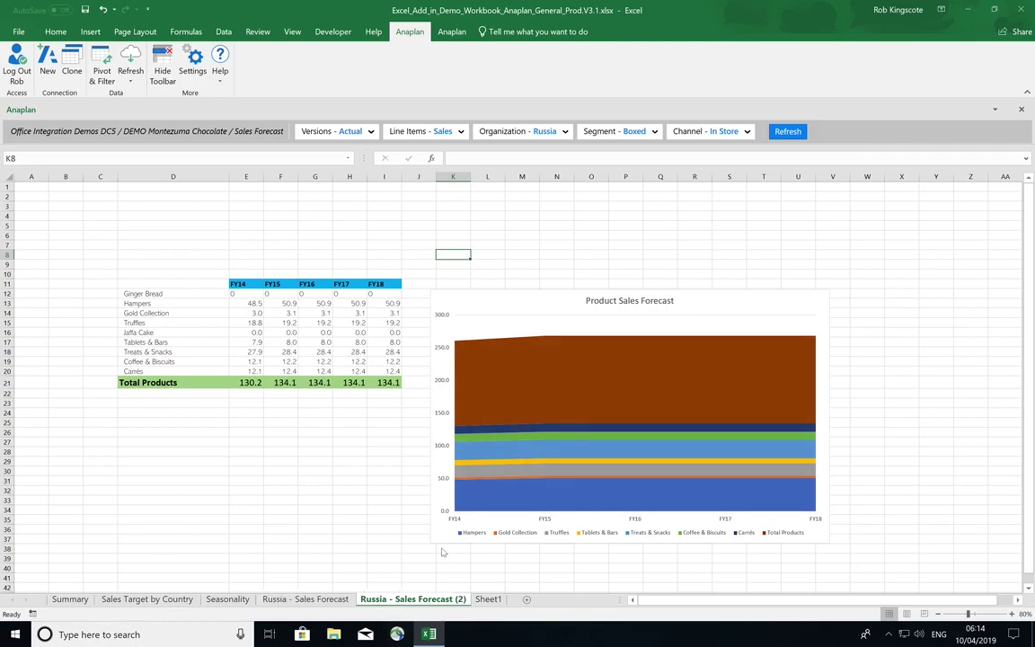
Step: Set the cloned worksheet's Organization selector to AMER and refresh its data from Anaplan
left_click(547, 133)
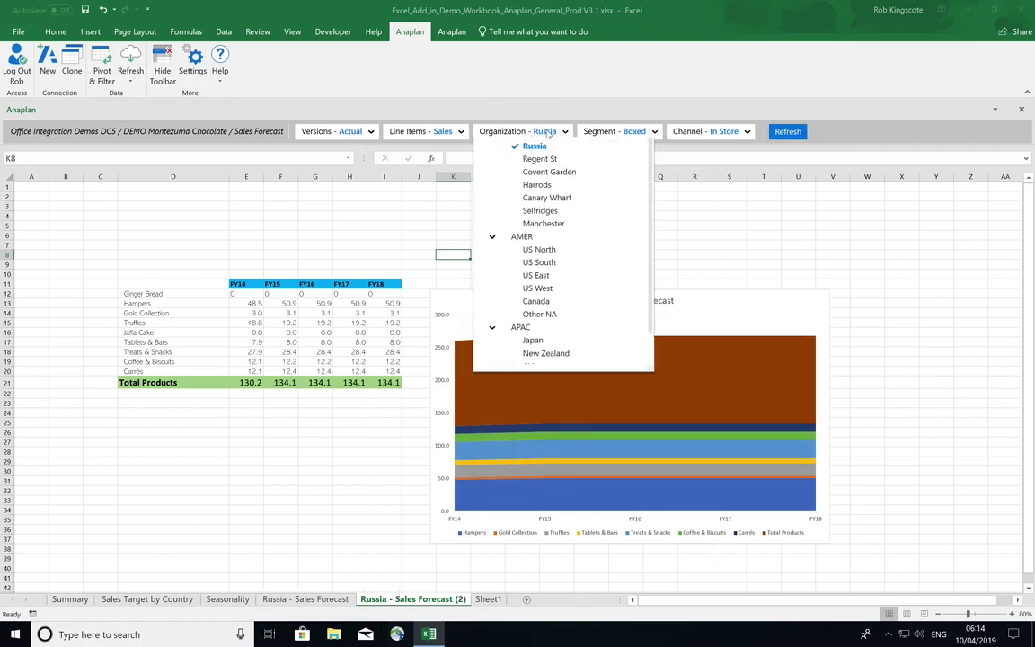
scroll(539, 225, "up", 1)
left_click(521, 262)
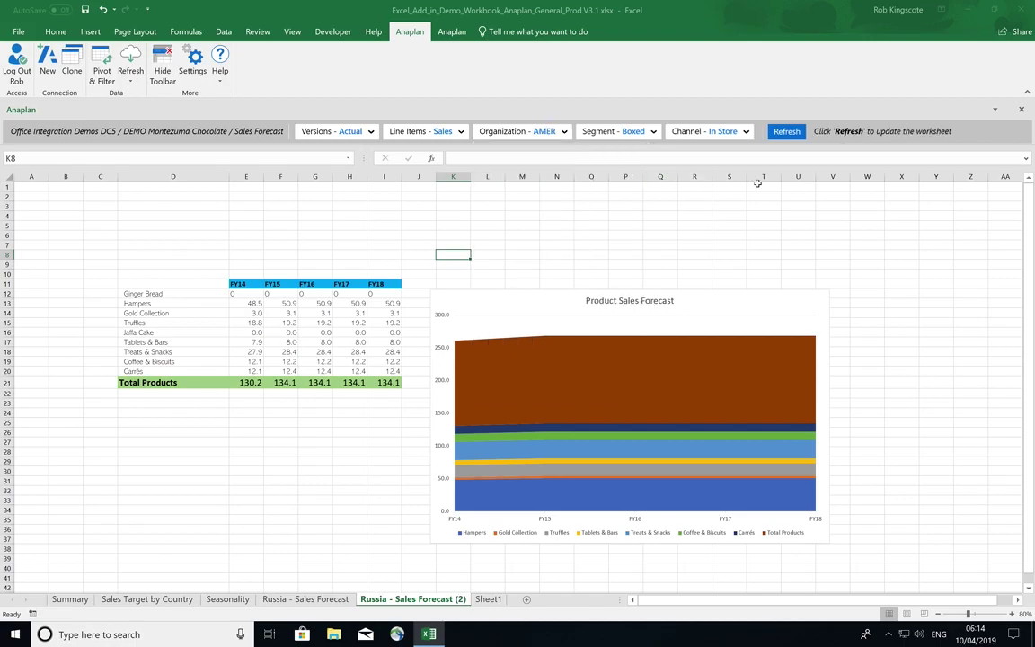
left_click(789, 131)
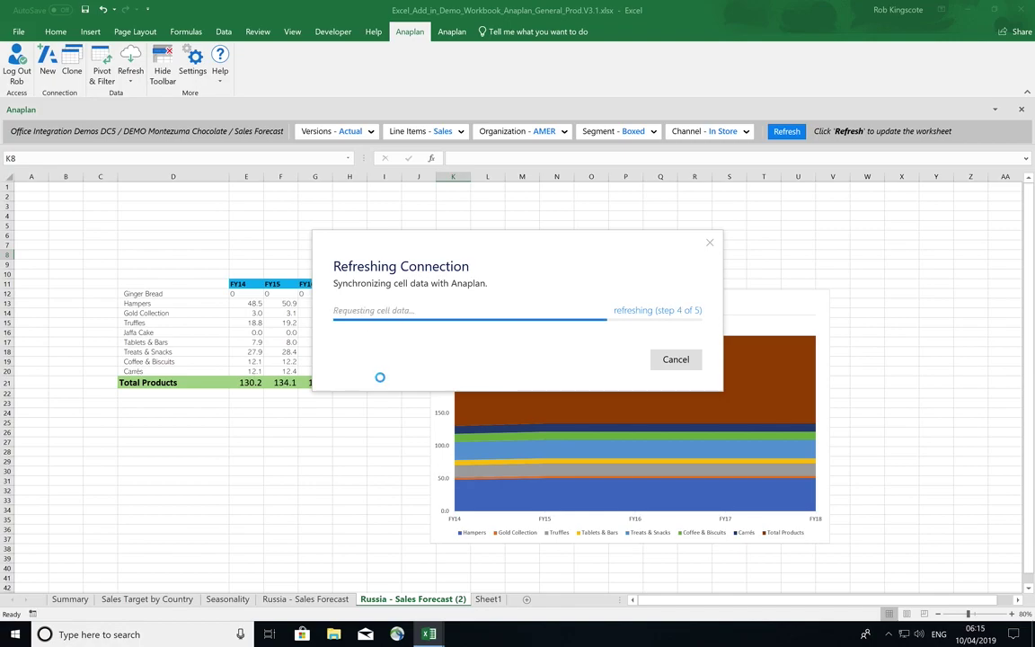
left_click(652, 343)
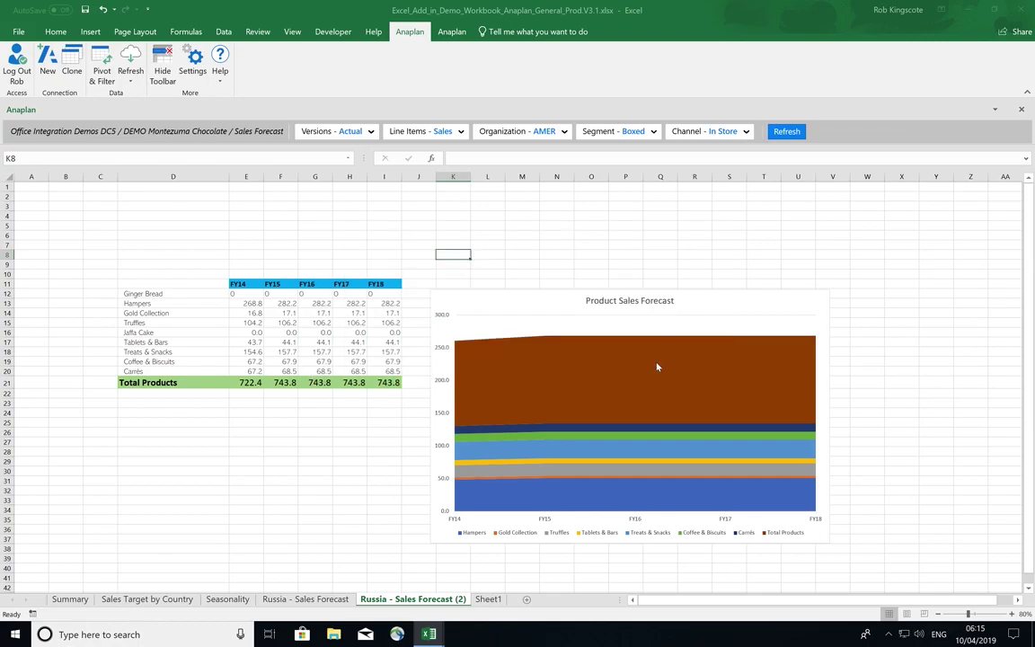
Step: Rename the cloned worksheet as "AMER - Sales Forecast", replacing the Russia prefix and removing the (2) suffix
left_click(487, 600)
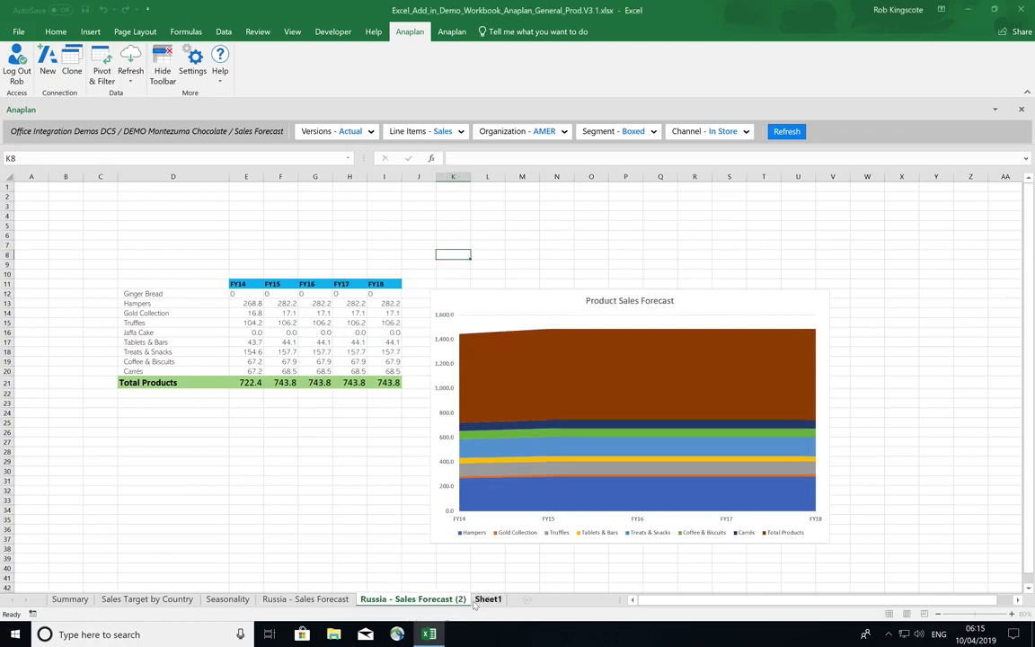
left_click(460, 600)
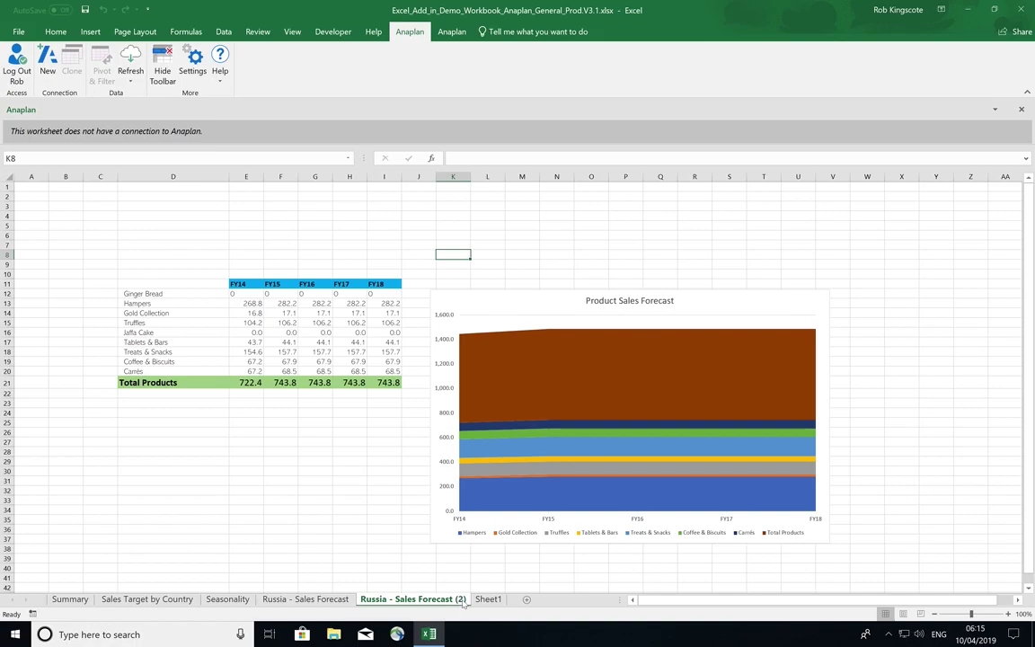
left_click(460, 600)
left_click(456, 599)
left_click(400, 598)
left_click(377, 600)
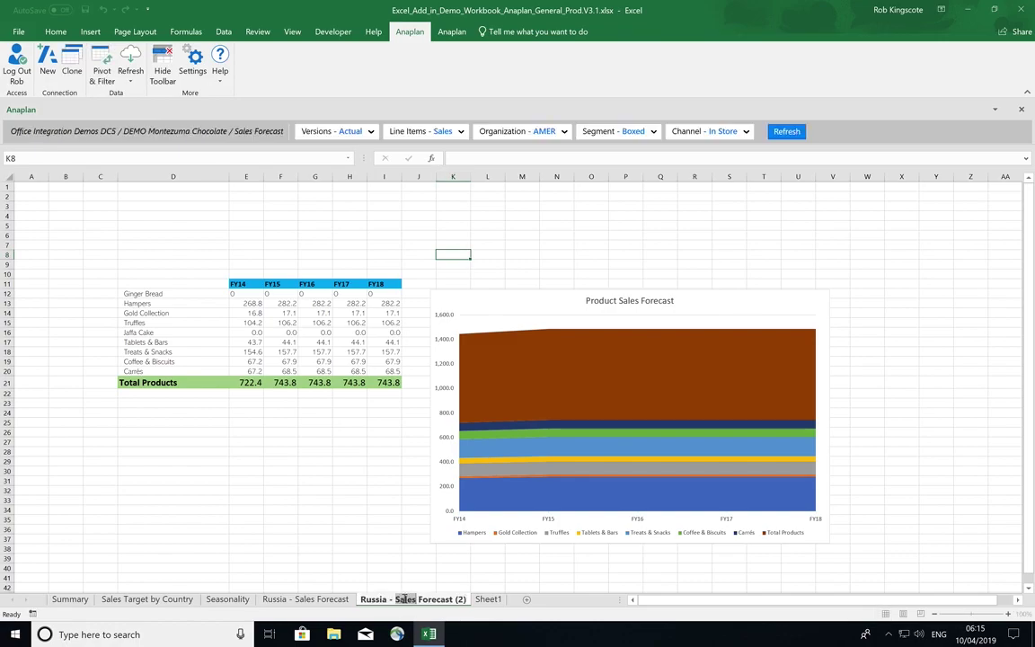
double_click(376, 600)
key("BackSpace")
type("AM")
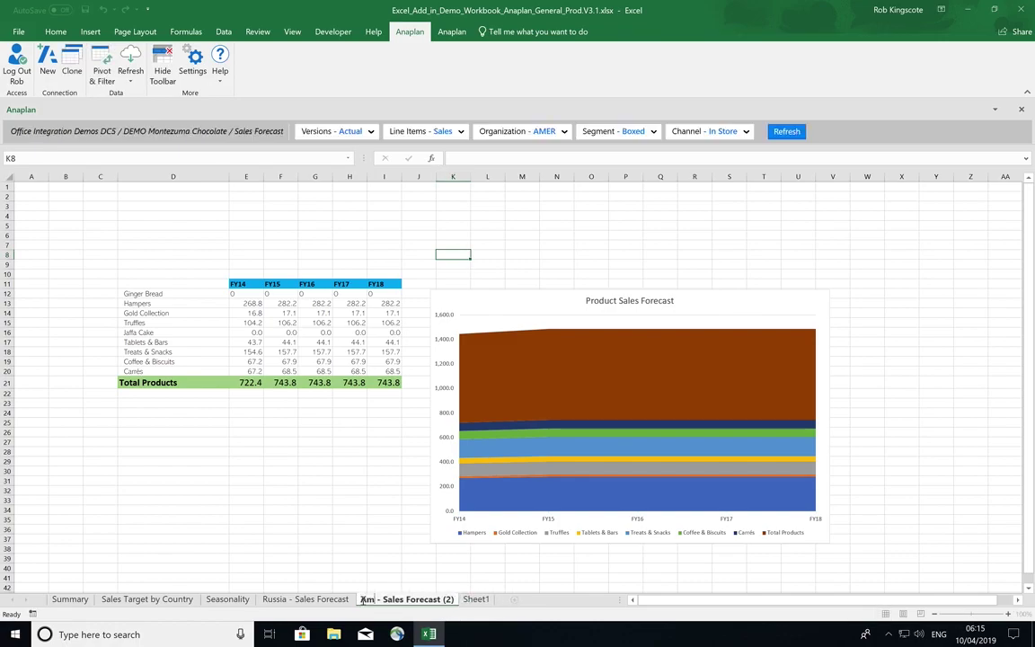
type("ER")
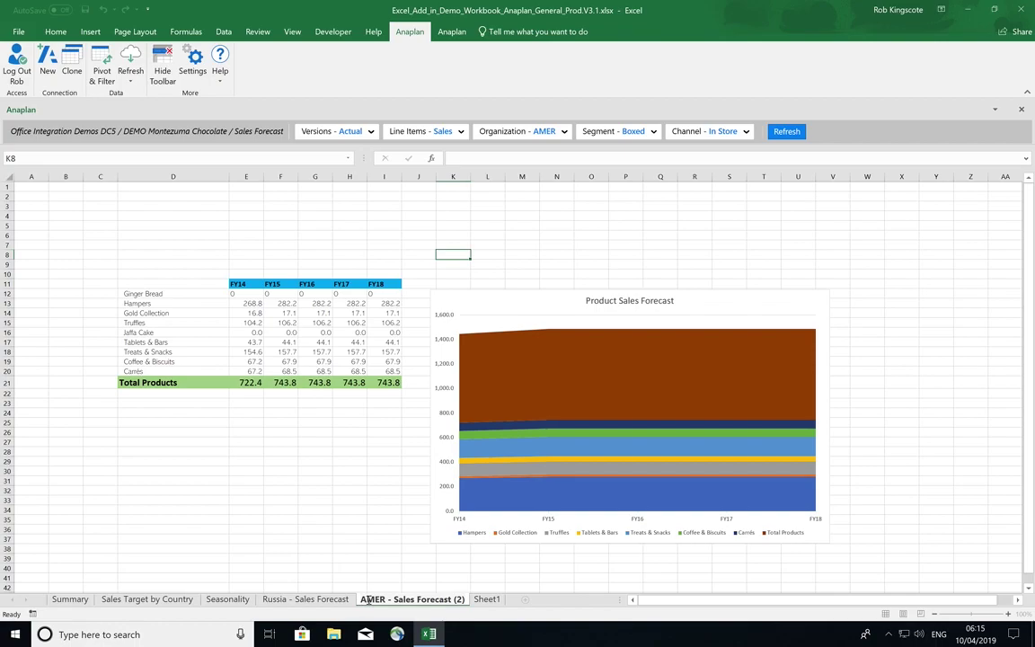
key("Return")
key("BackSpace")
key("BackSpace")
key("BackSpace")
key("BackSpace")
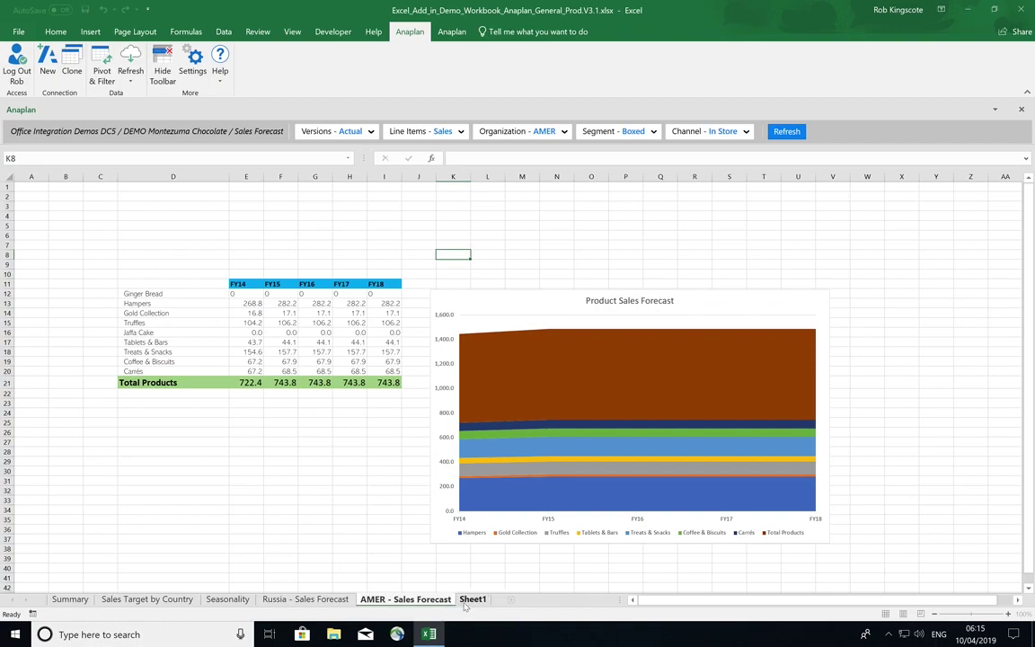
left_click(271, 477)
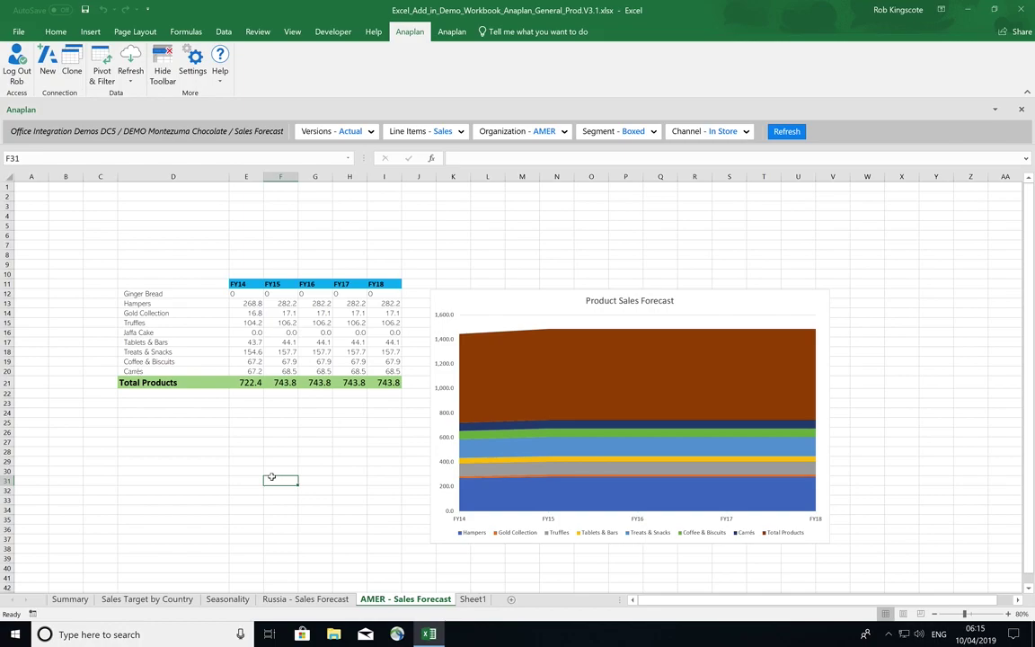